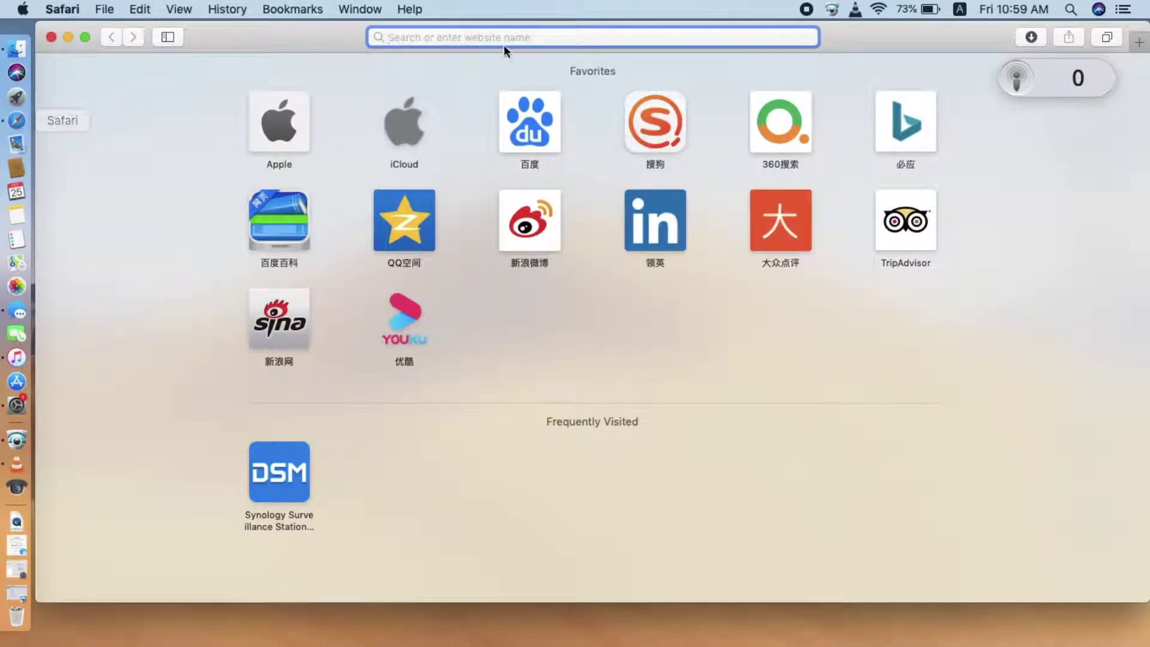
Load the Synology DSM interface at 192.168.1.198:5000 and open Package Center.
text(192.168.1.198:5000)
key(Return)
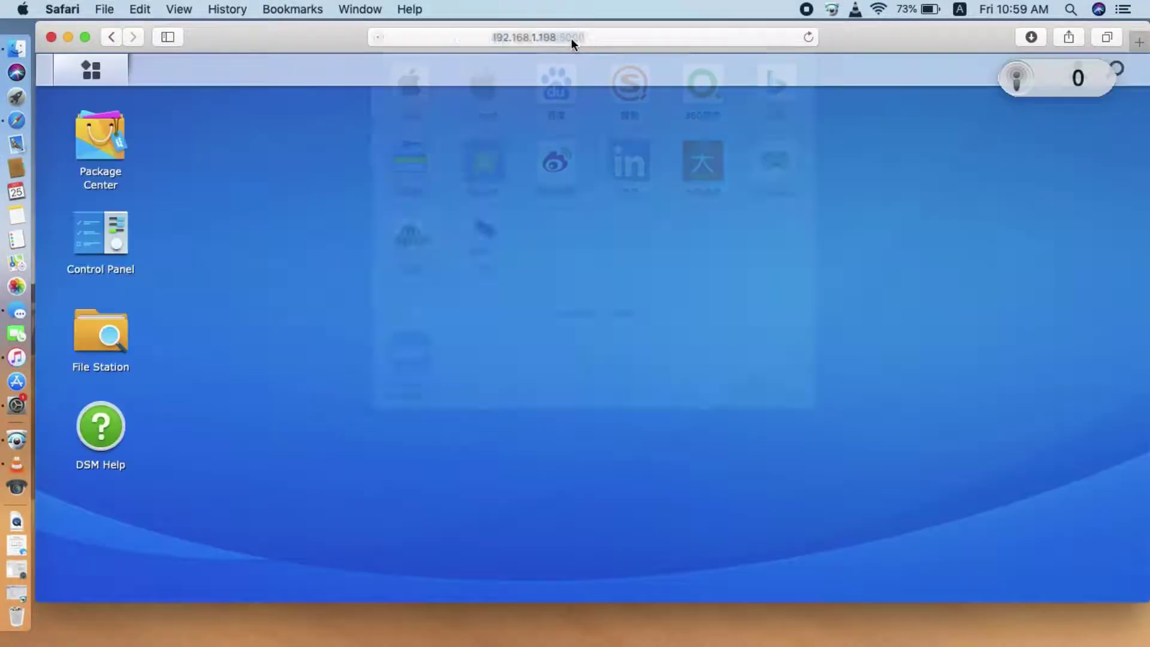
click(570, 38)
click(279, 157)
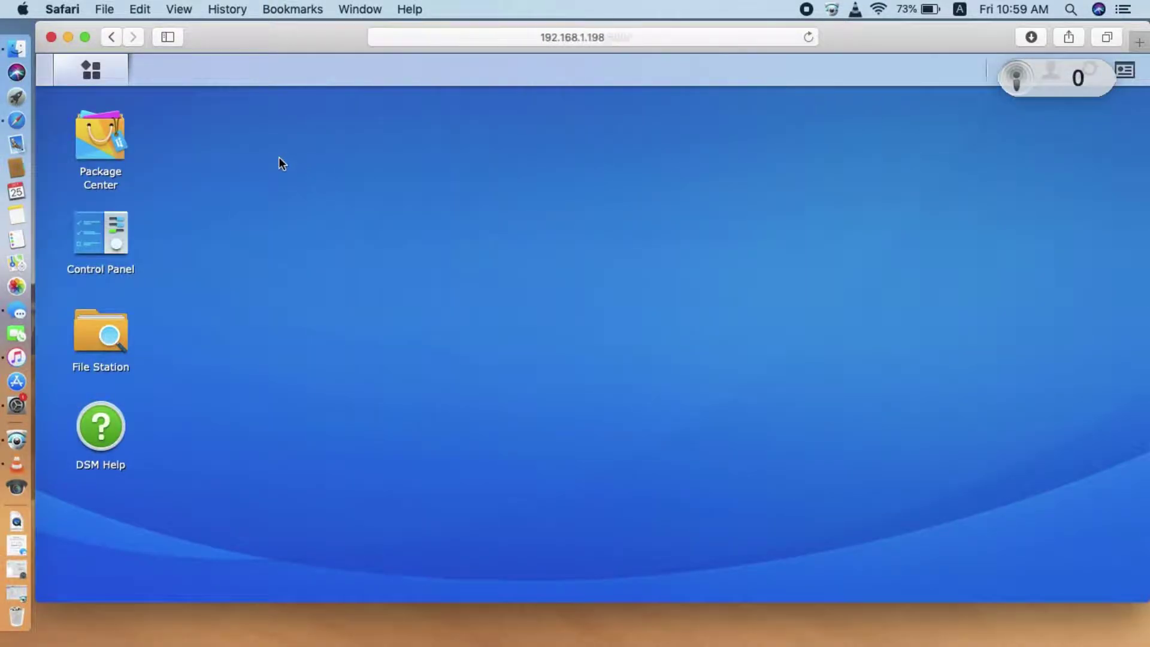
click(112, 159)
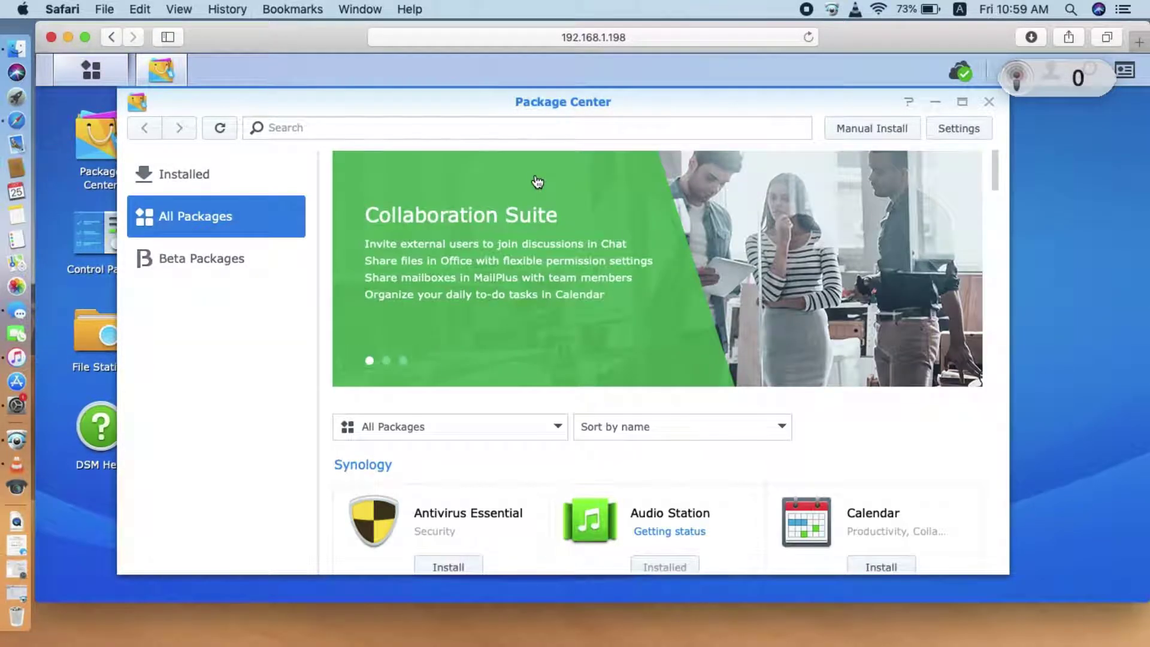
Scroll All Packages down to the installed Surveillance Station entry.
scroll(678, 283, down, 10)
scroll(677, 283, down, 4)
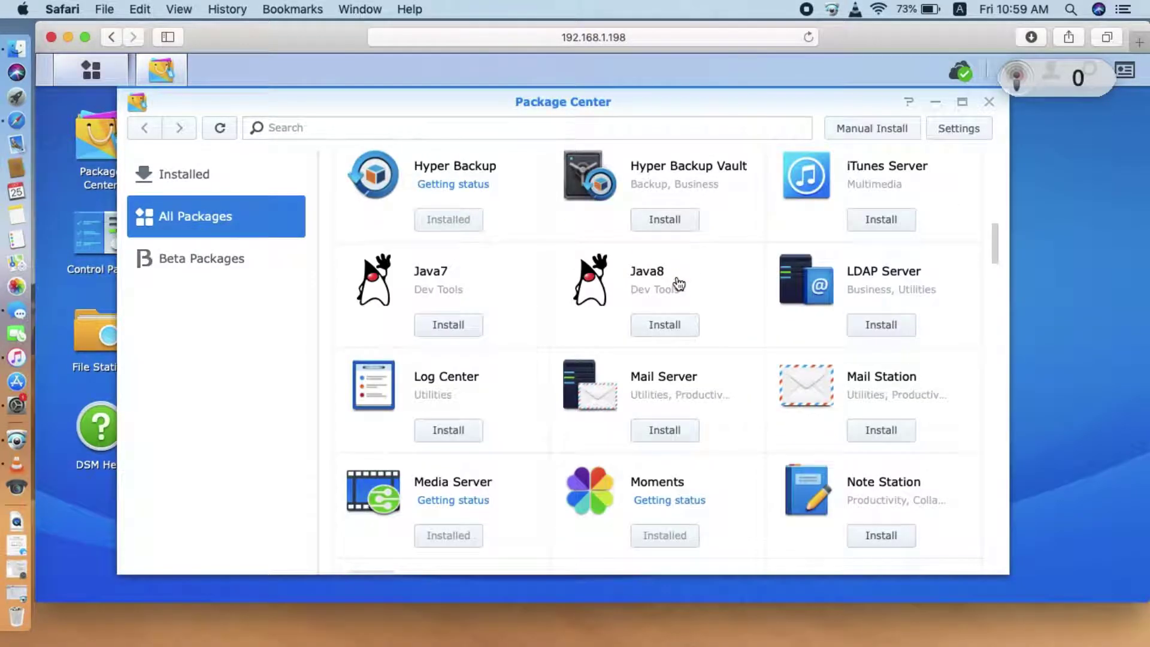
scroll(678, 283, up, 6)
scroll(679, 284, down, 1)
scroll(679, 284, down, 5)
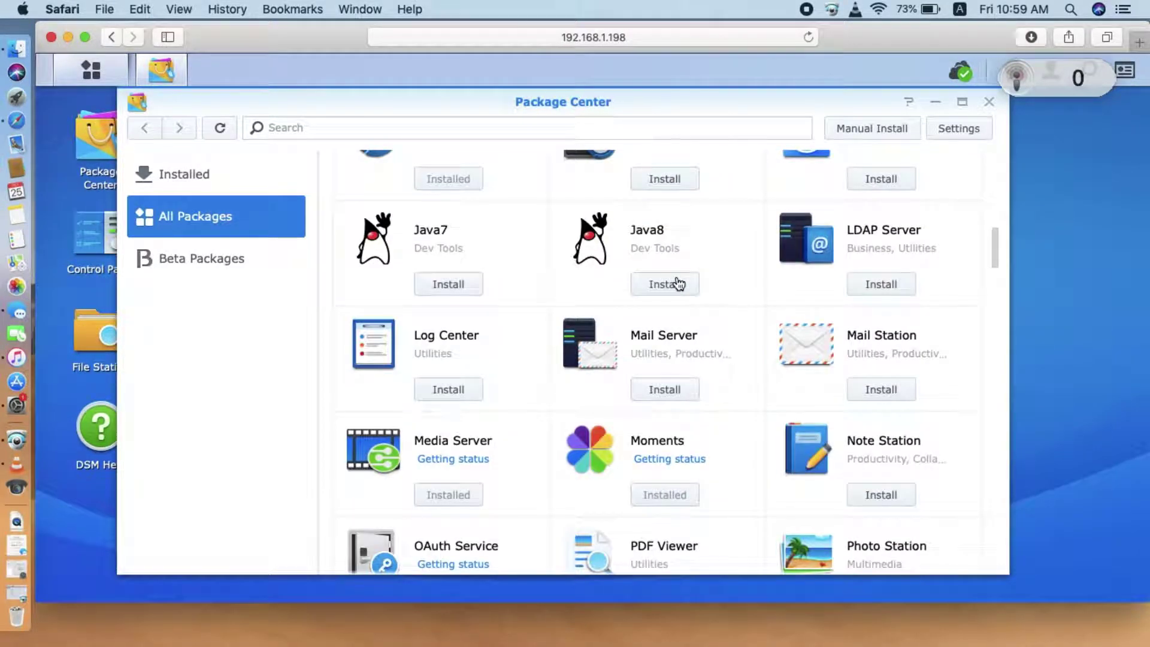
scroll(677, 283, down, 5)
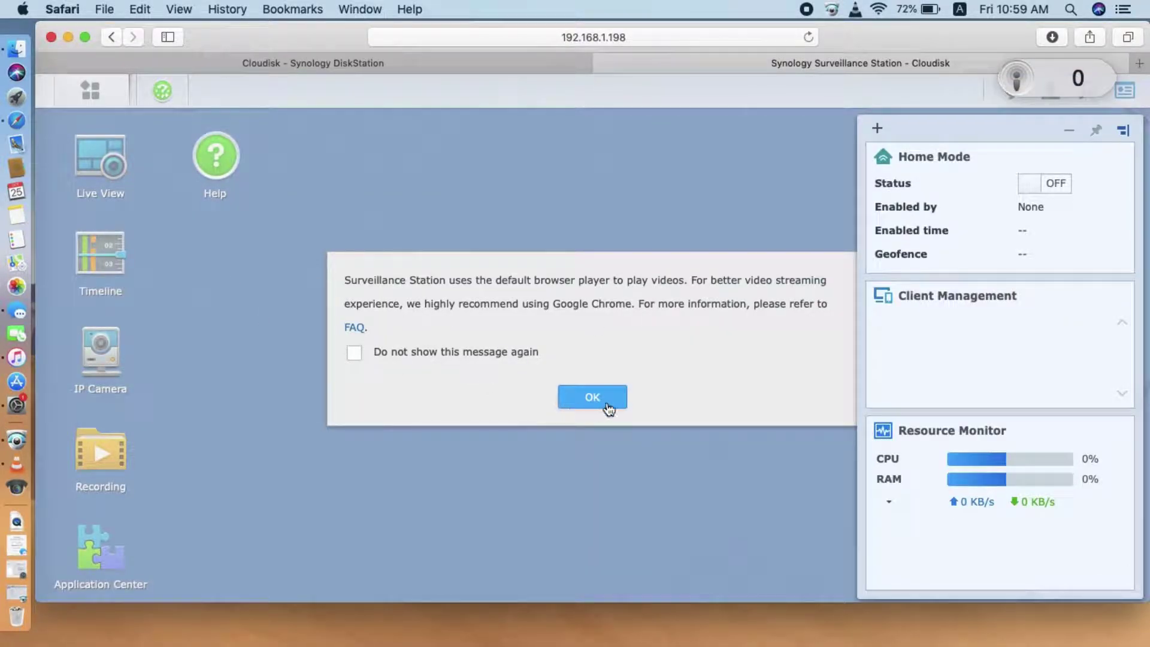
Clear the browser-player notice and the Help window, and bring up the IP Camera app.
click(607, 403)
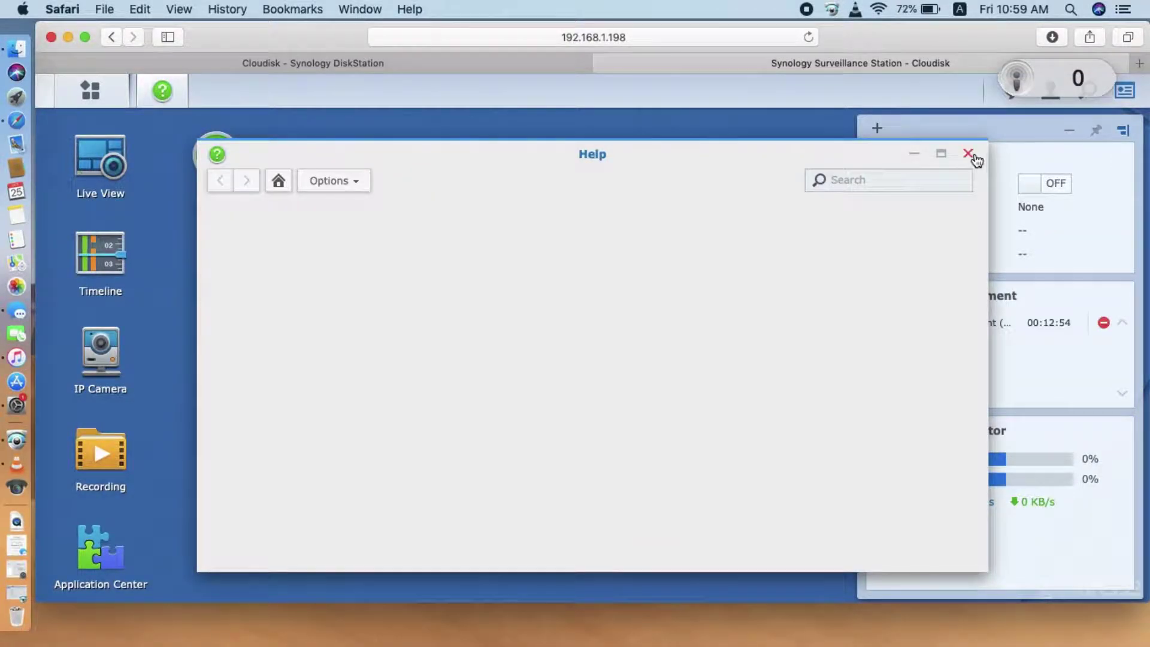
click(968, 154)
click(109, 361)
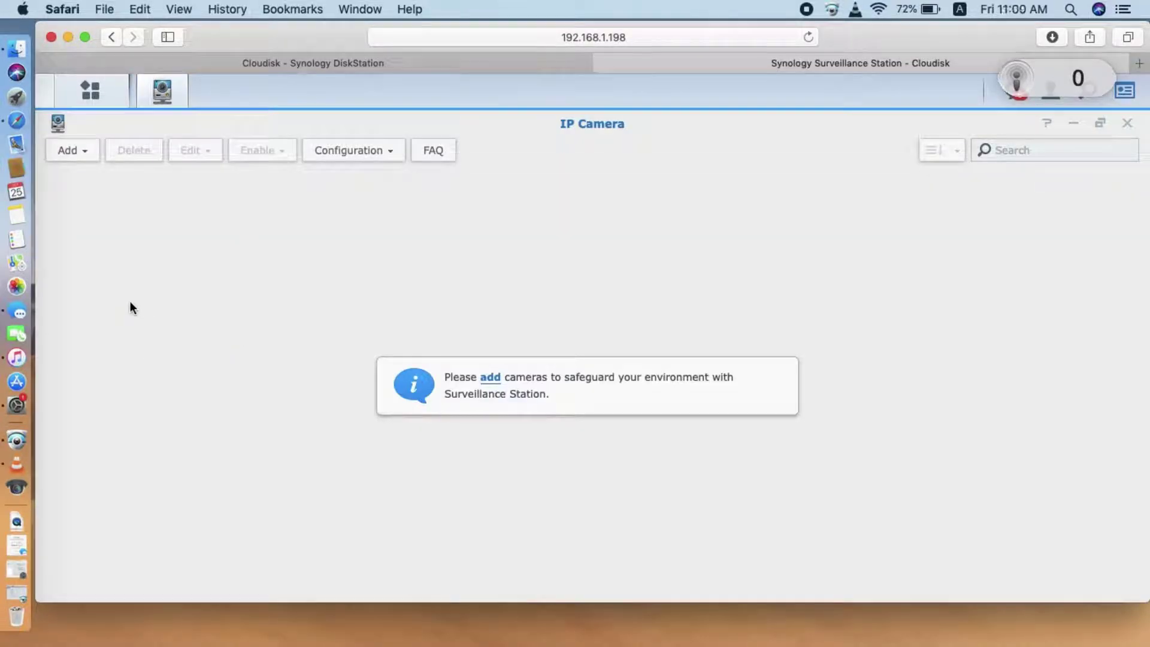
Start a Complete Setup camera with brand [User Define], type Streaming - RTSP, ready for the path.
click(490, 379)
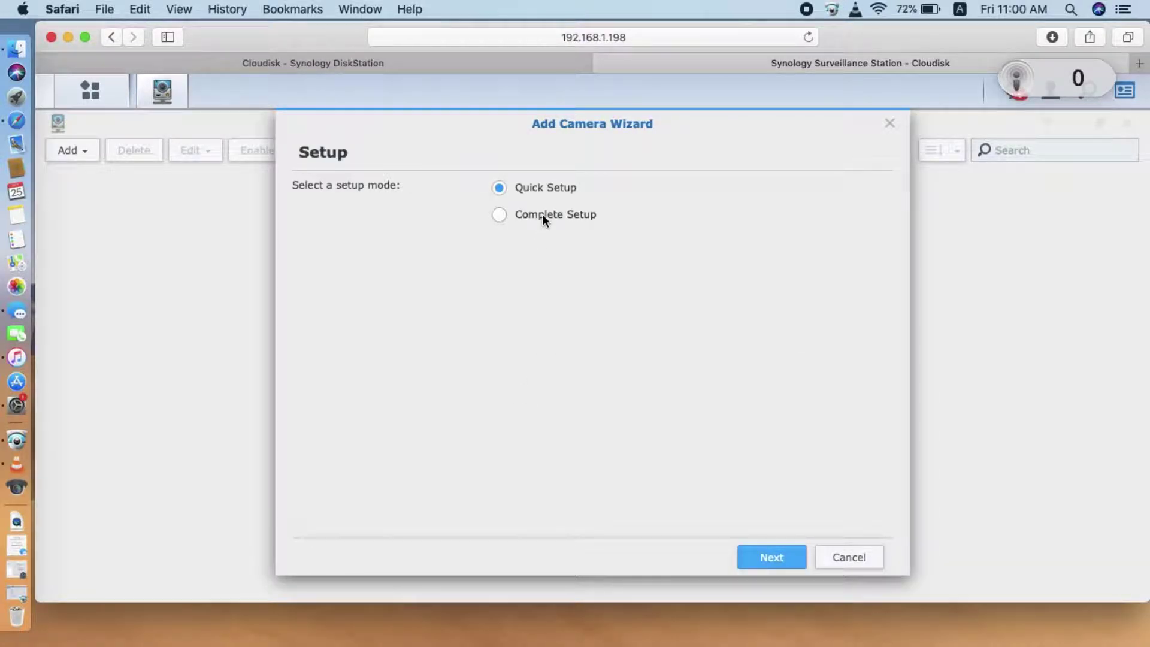
click(543, 216)
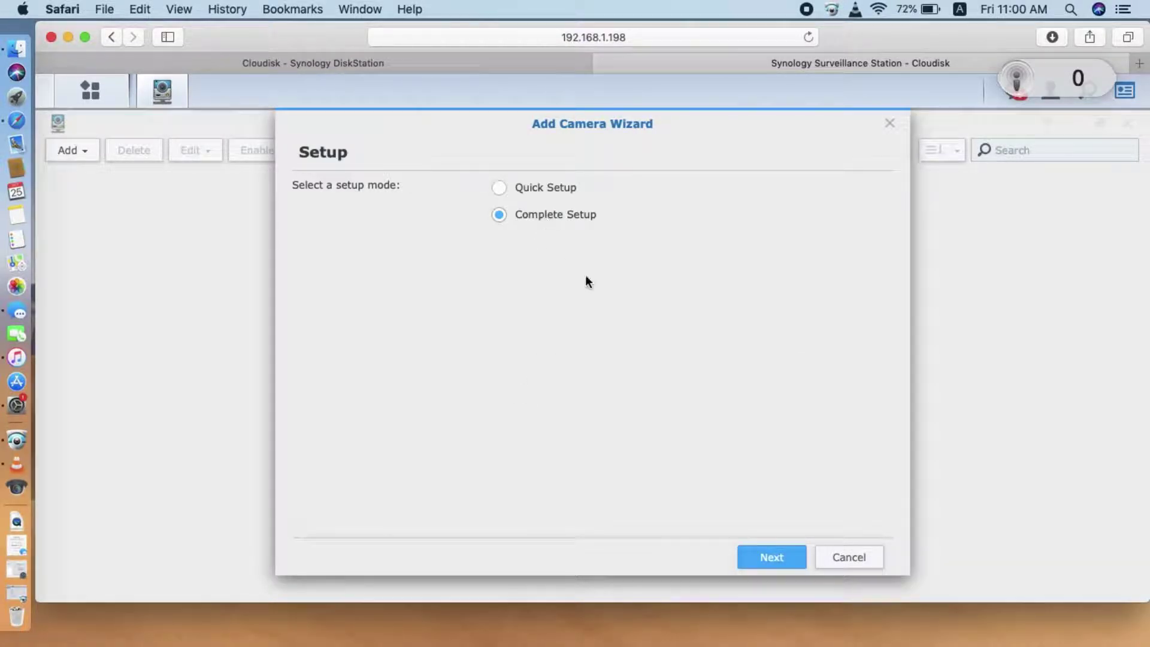
click(781, 558)
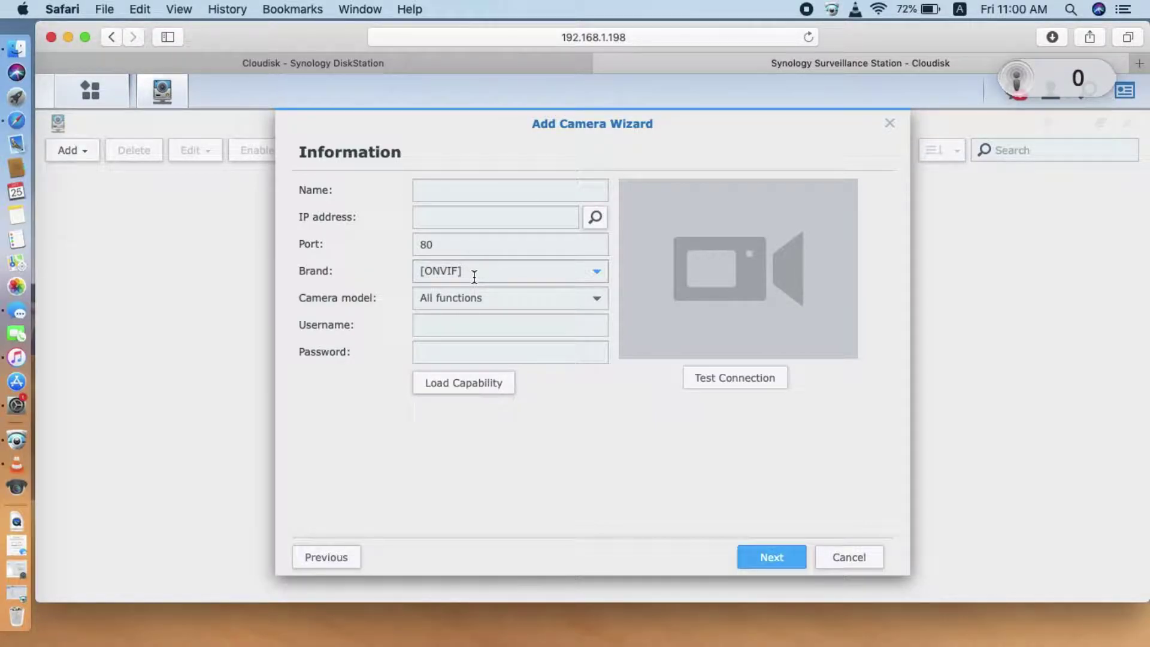
click(595, 275)
click(550, 324)
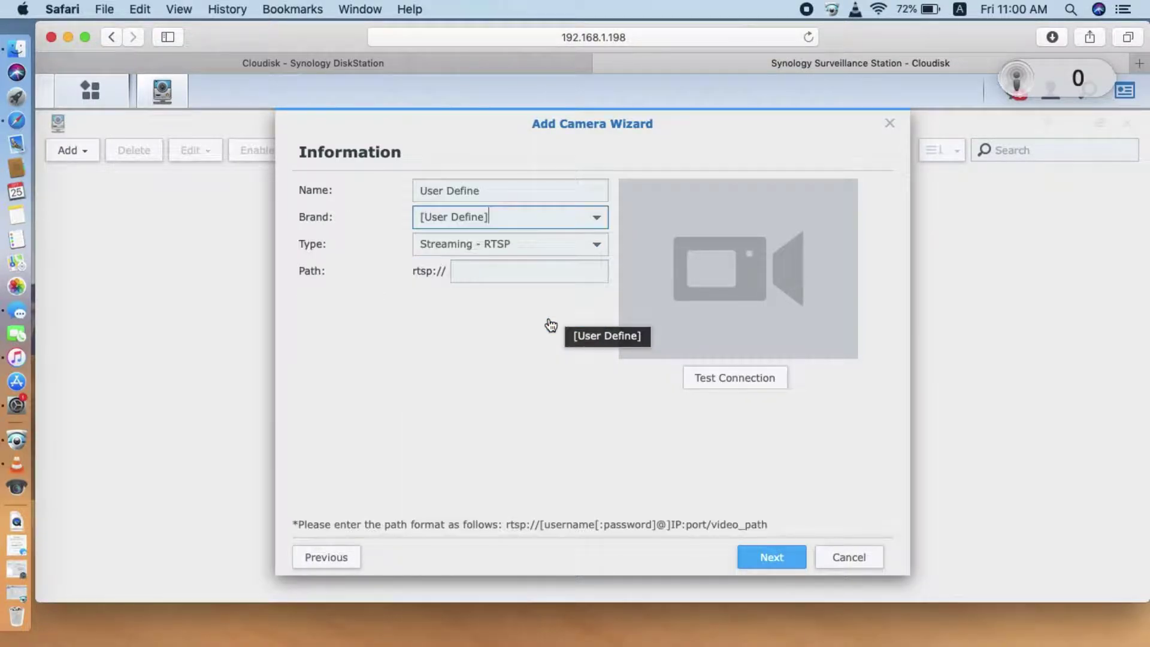
click(544, 276)
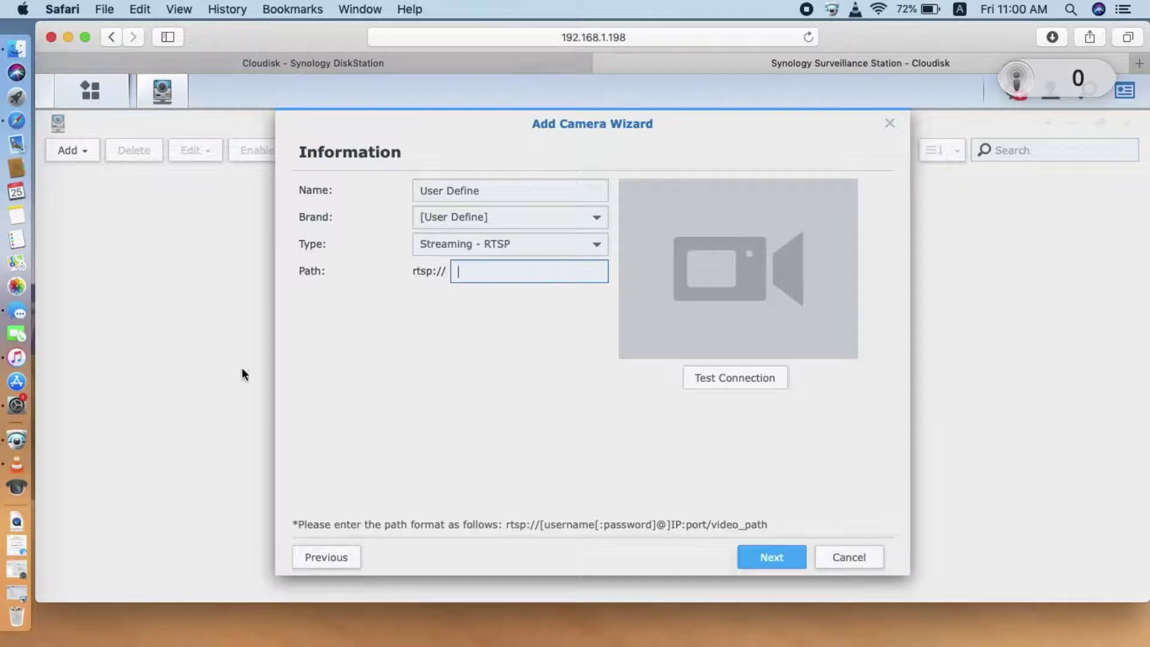
Copy the camera's full RTSP URL from the saved note and return to the Safari wizard.
click(18, 215)
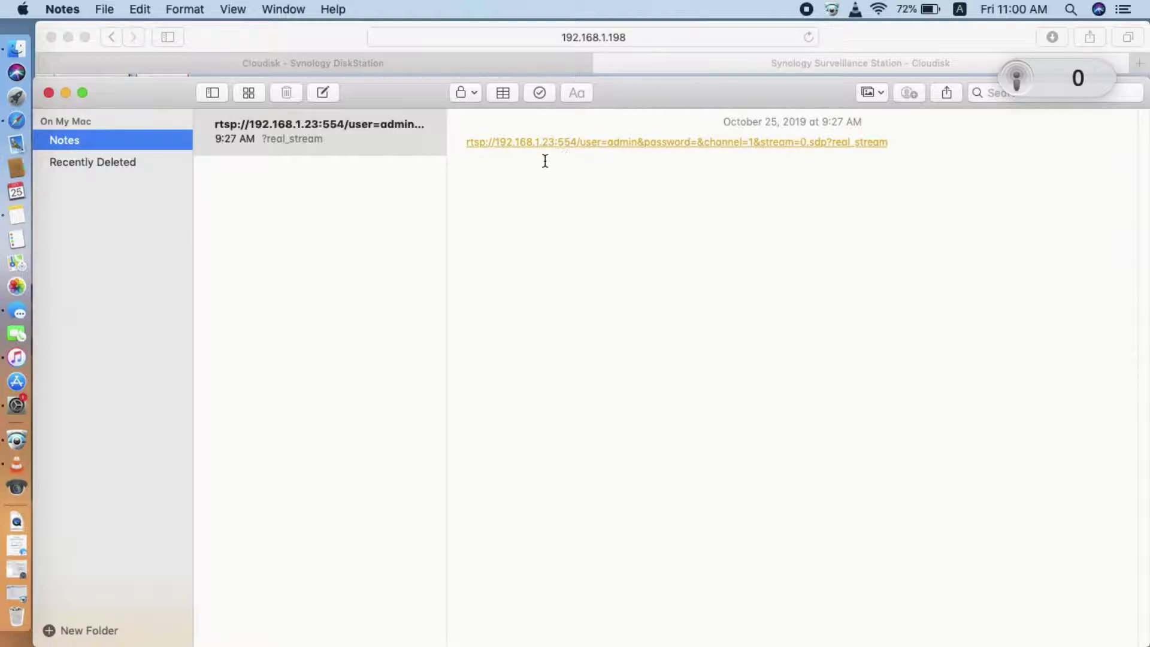
drag(893, 142, 460, 148)
click(568, 188)
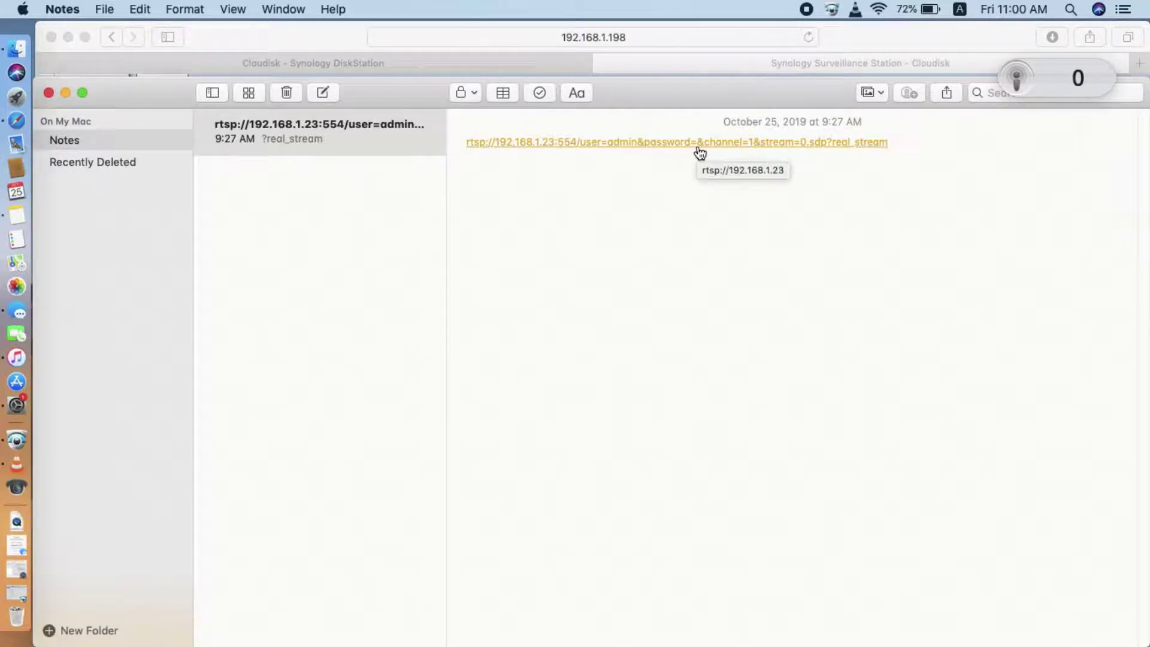
drag(908, 147, 467, 148)
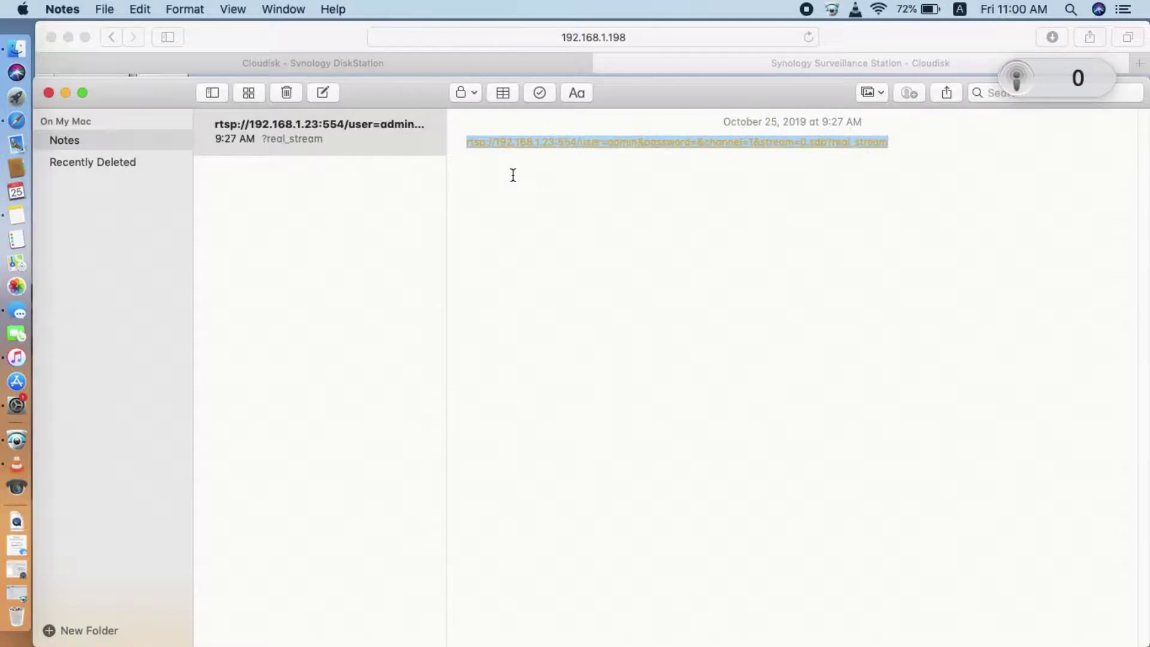
key(super+Tab)
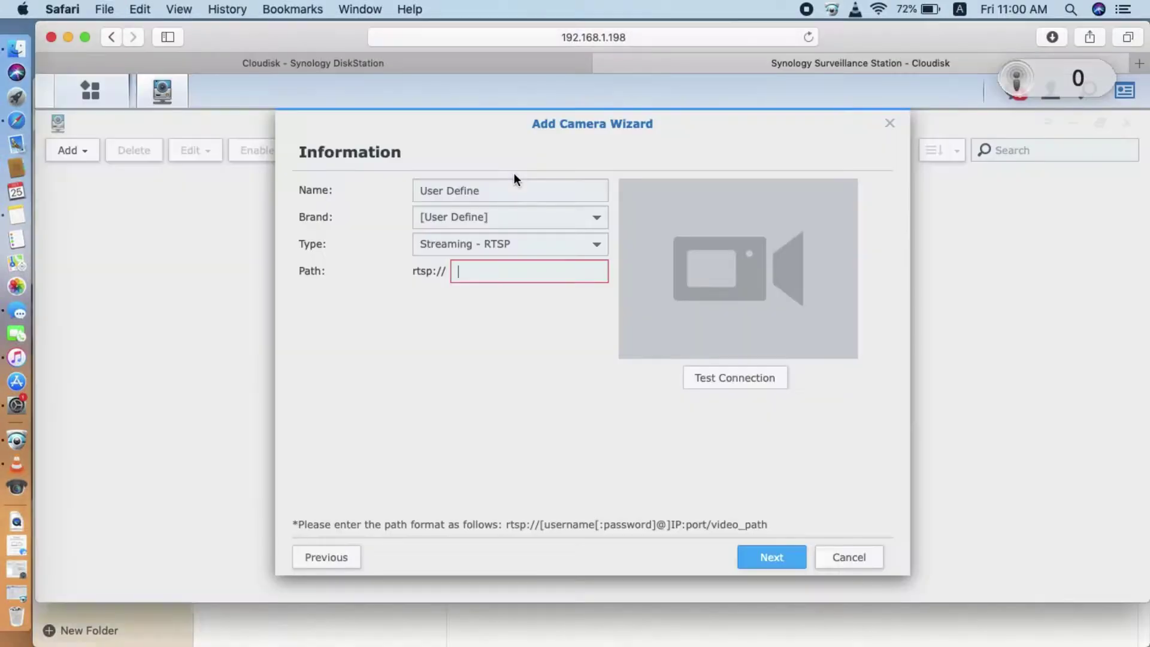
Enter the 192.168.1.23:554 RTSP path without the duplicate prefix, pass the connection test, and continue.
click(503, 268)
key(super+v)
drag(492, 270, 392, 276)
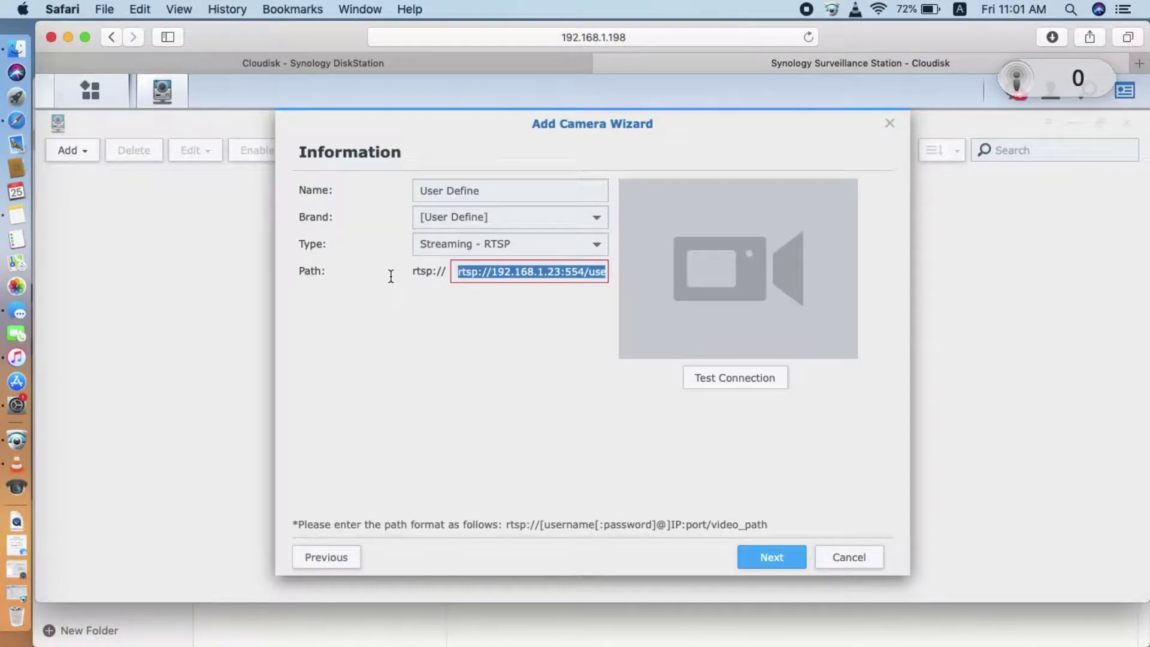
click(482, 274)
drag(490, 272, 453, 273)
click(505, 273)
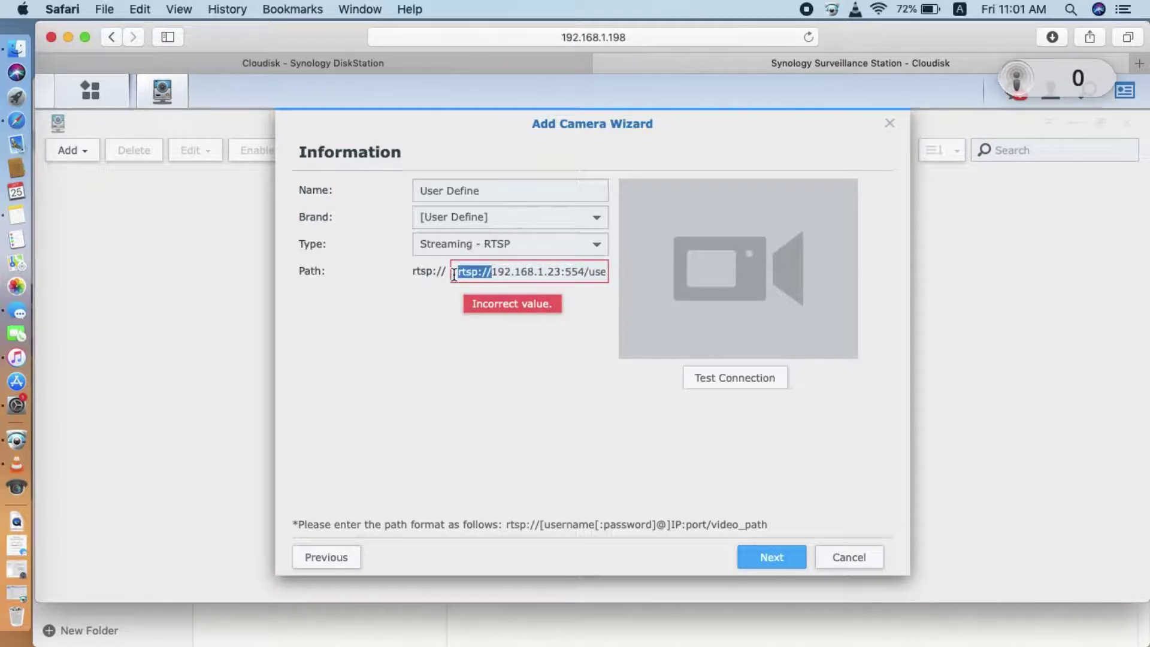
key(BackSpace)
click(735, 380)
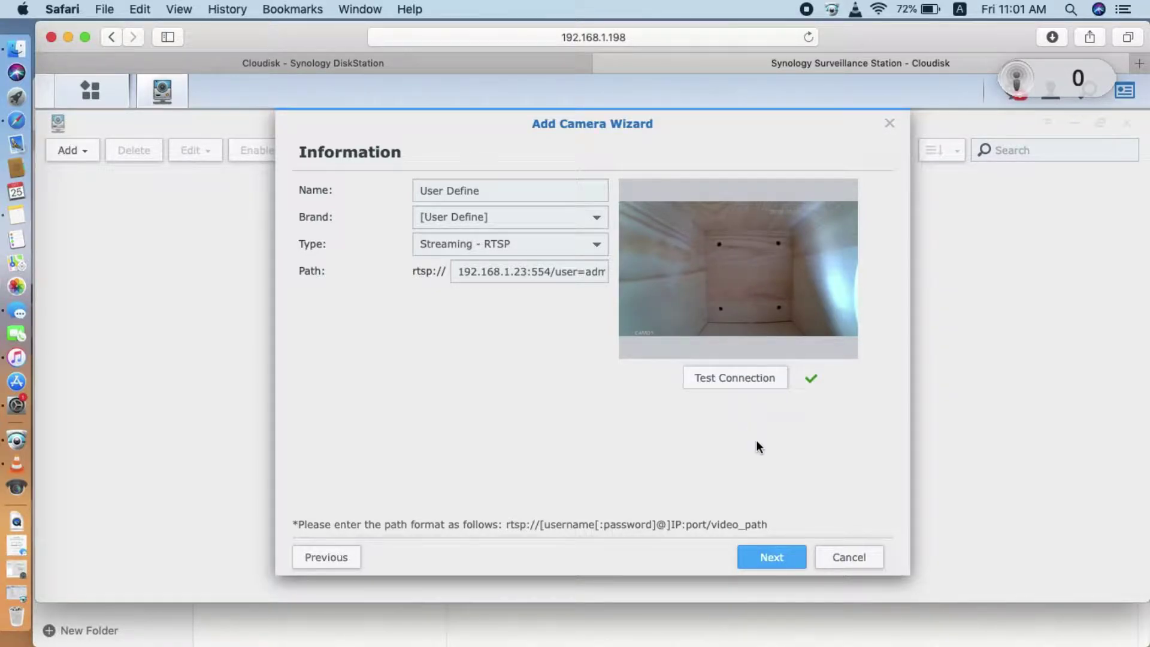
click(782, 565)
Accept the default video, recording and schedule settings and finish adding the User Define camera.
click(786, 559)
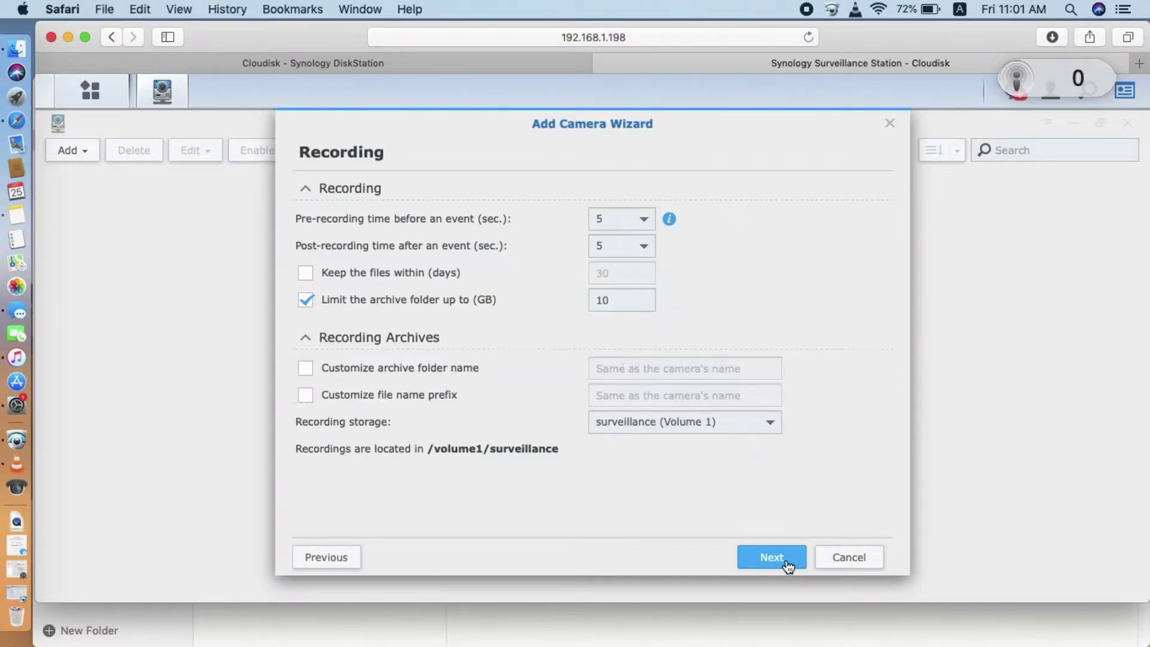
click(787, 563)
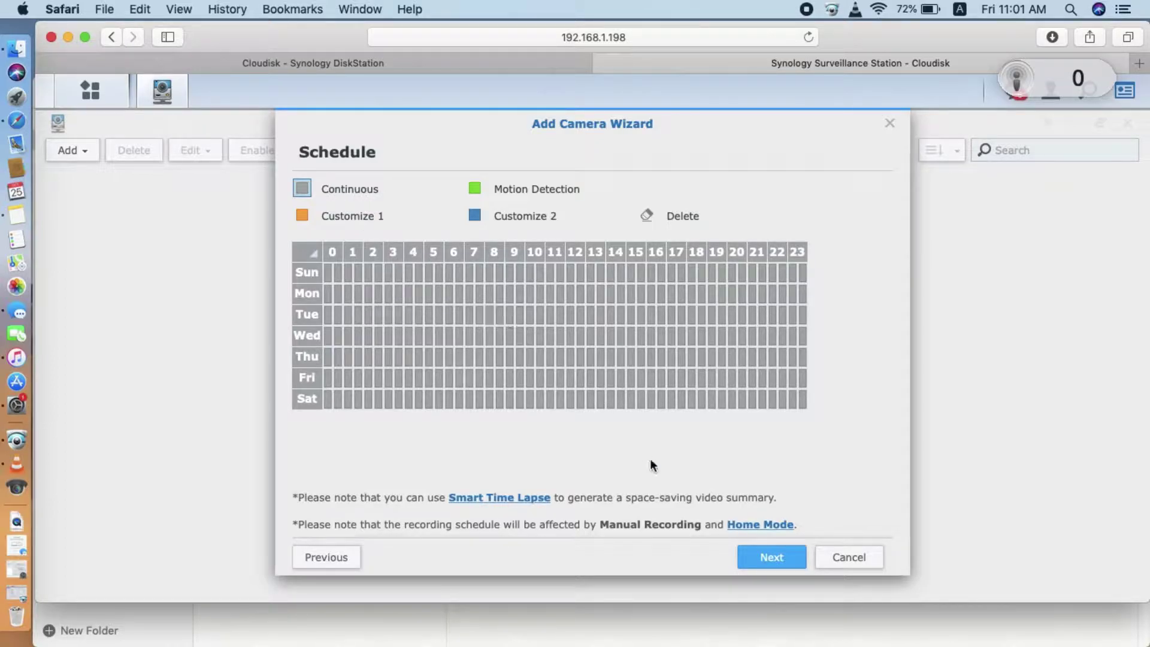
click(771, 563)
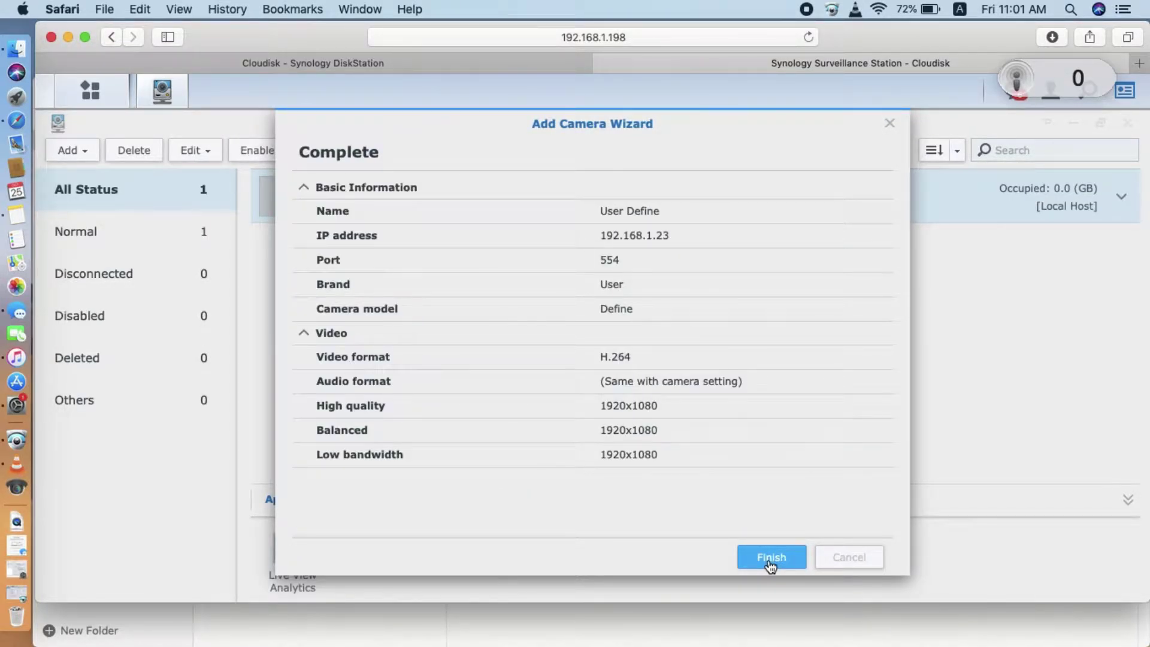
click(771, 558)
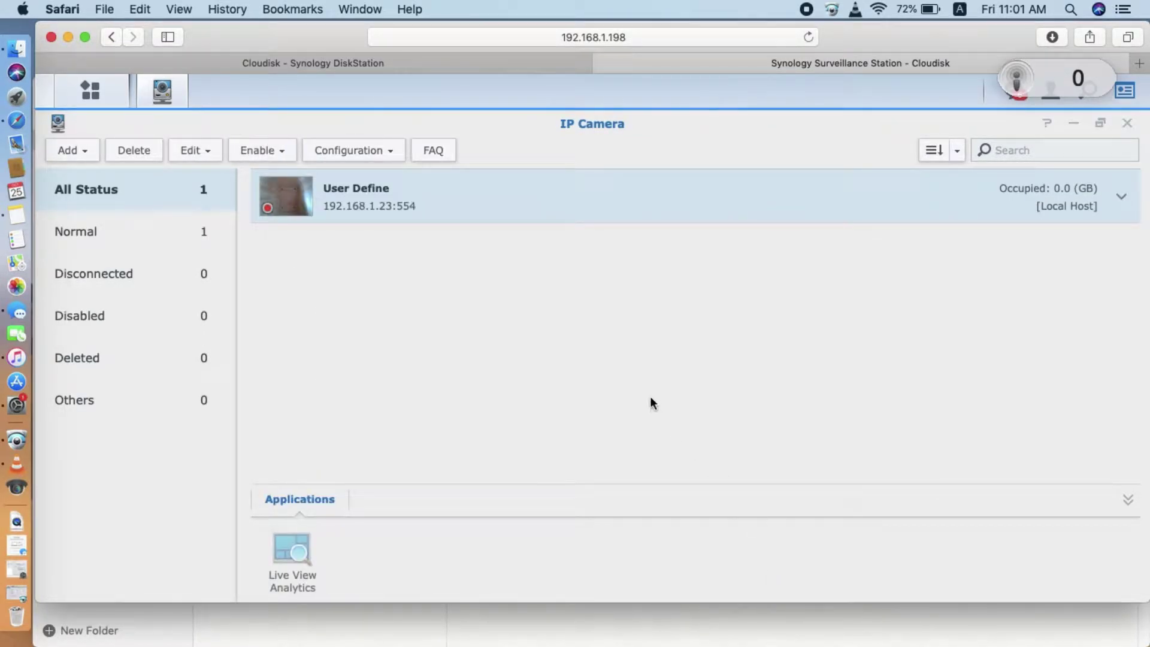
Check the new camera's settings without changes, then open Live View from the Main Menu.
mouse_move(408, 216)
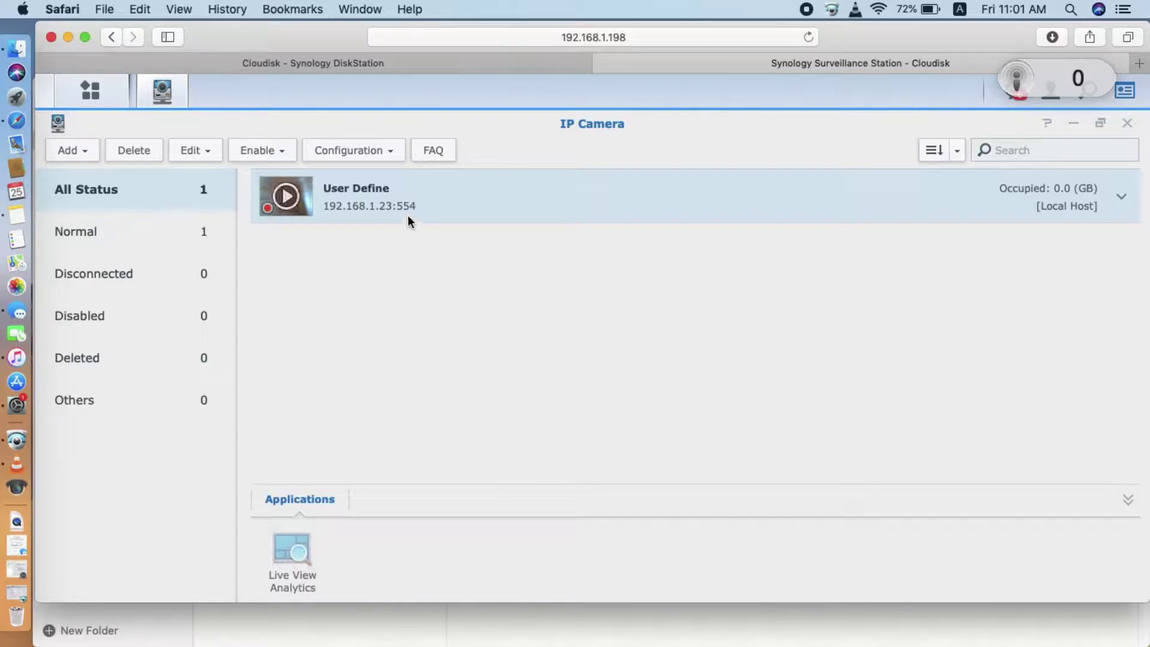
double_click(444, 205)
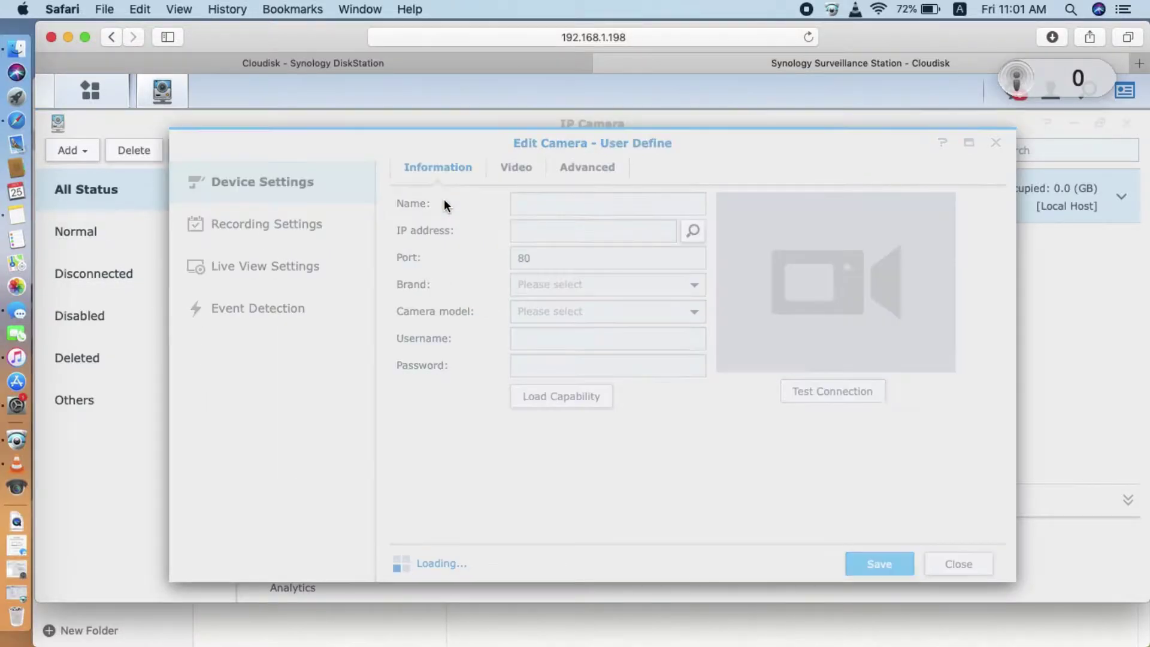
click(995, 143)
click(114, 95)
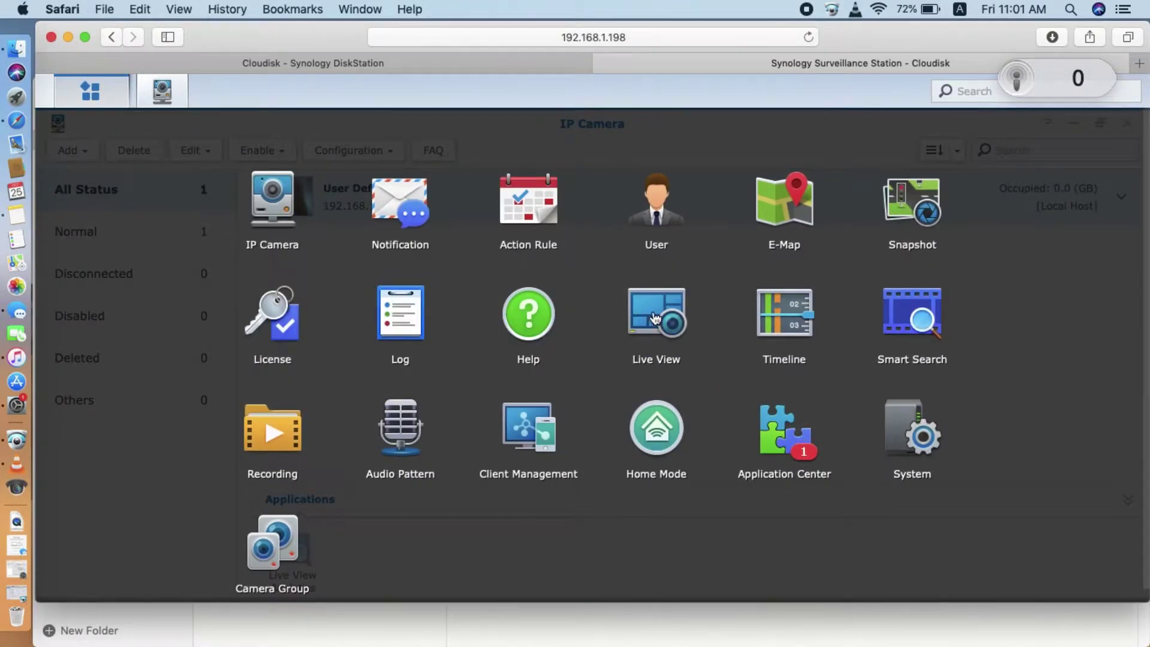
click(656, 319)
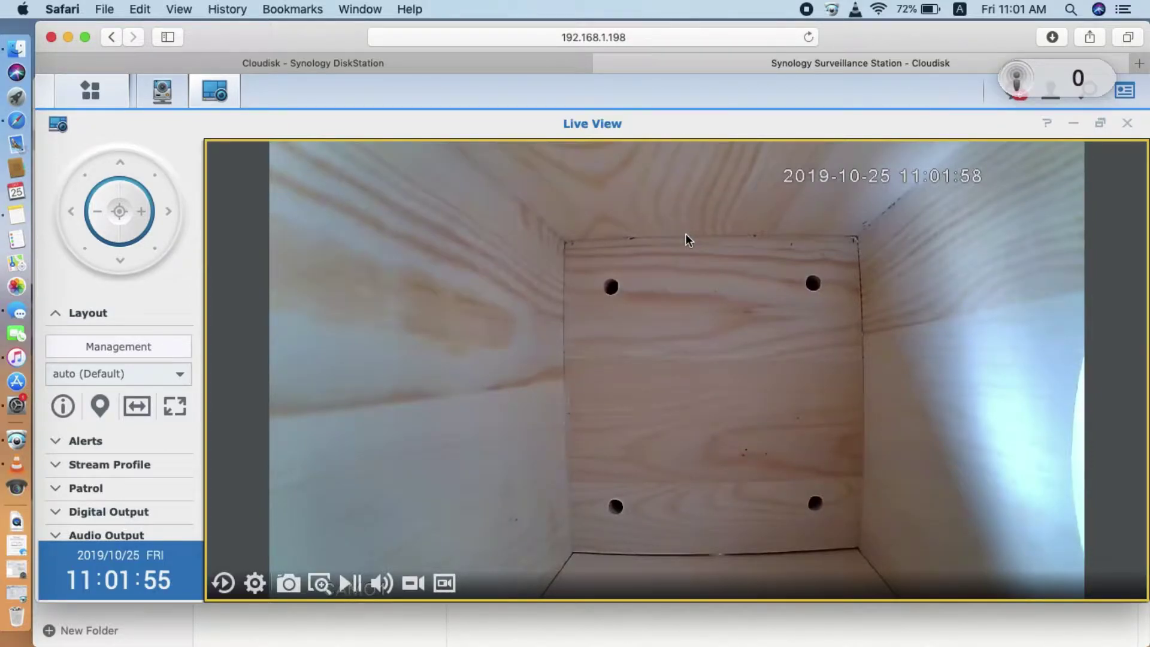
Switch to the DiskStation tab, move the alarm counter lower, minimize Safari and close Notes.
click(442, 63)
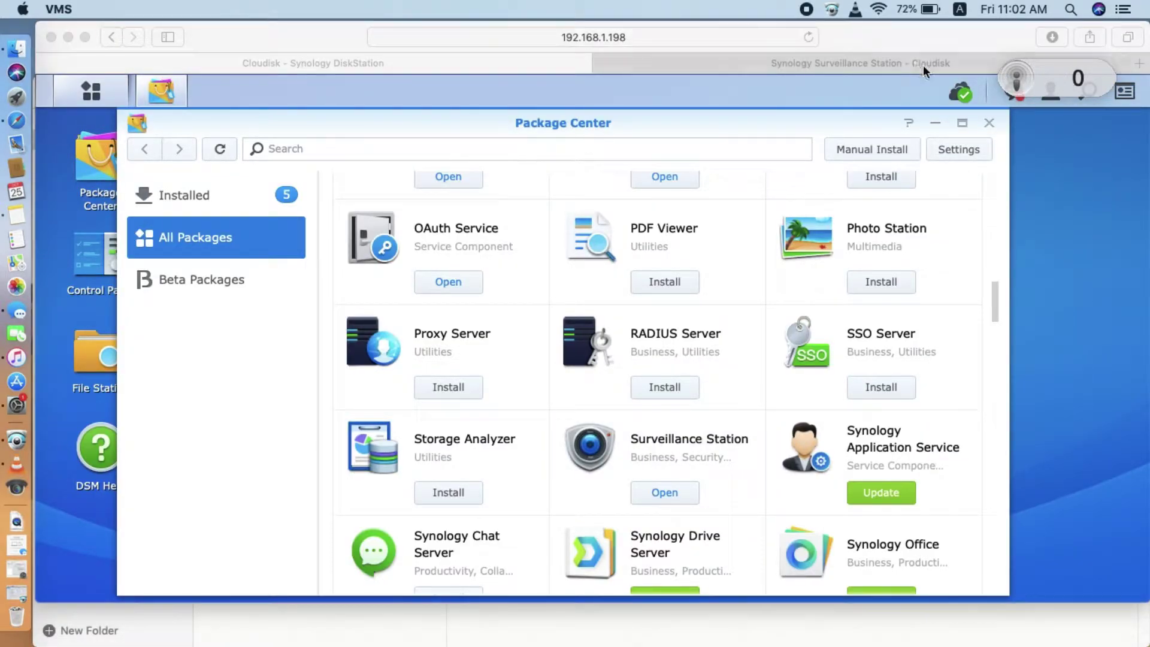
drag(1069, 81, 1072, 174)
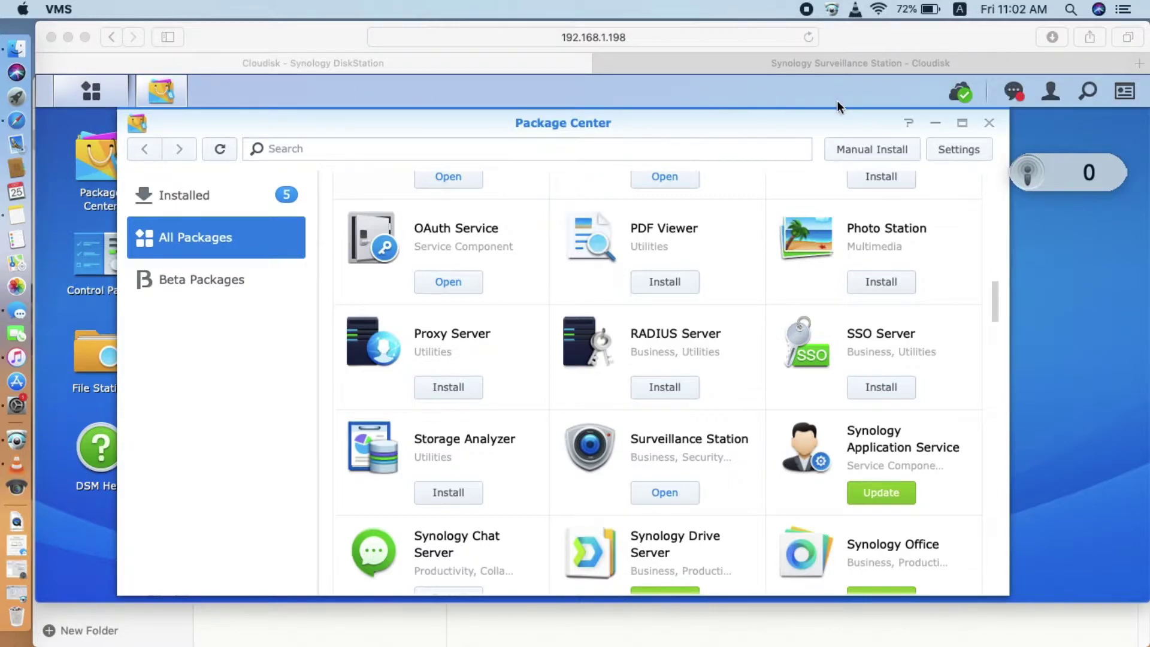
click(70, 37)
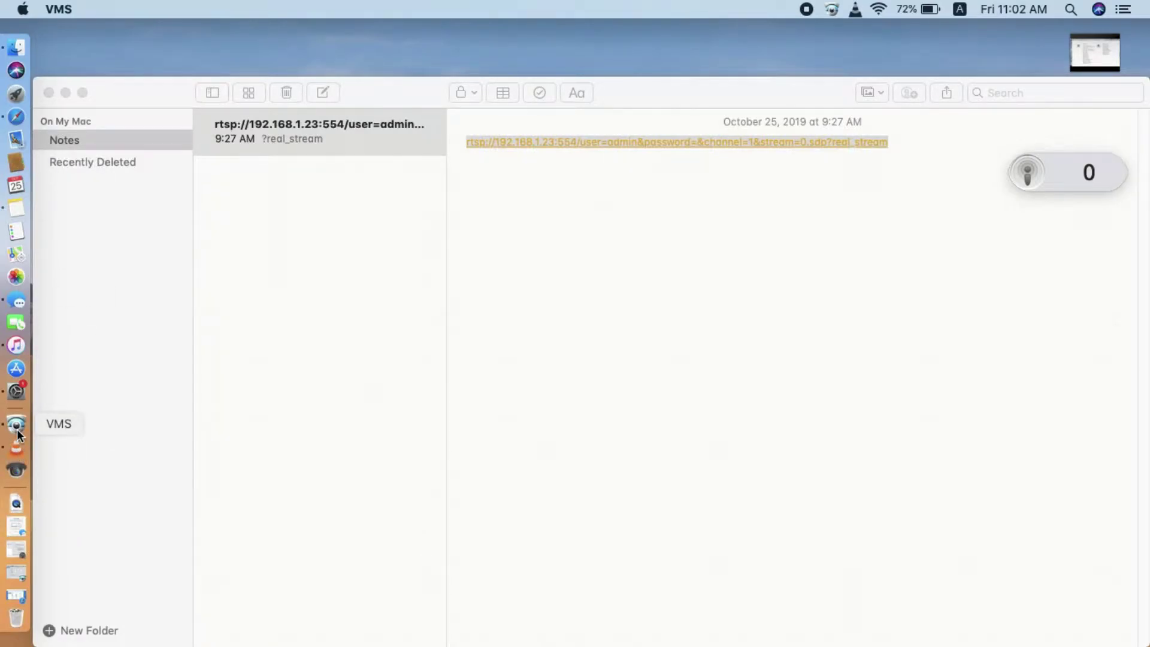
click(49, 92)
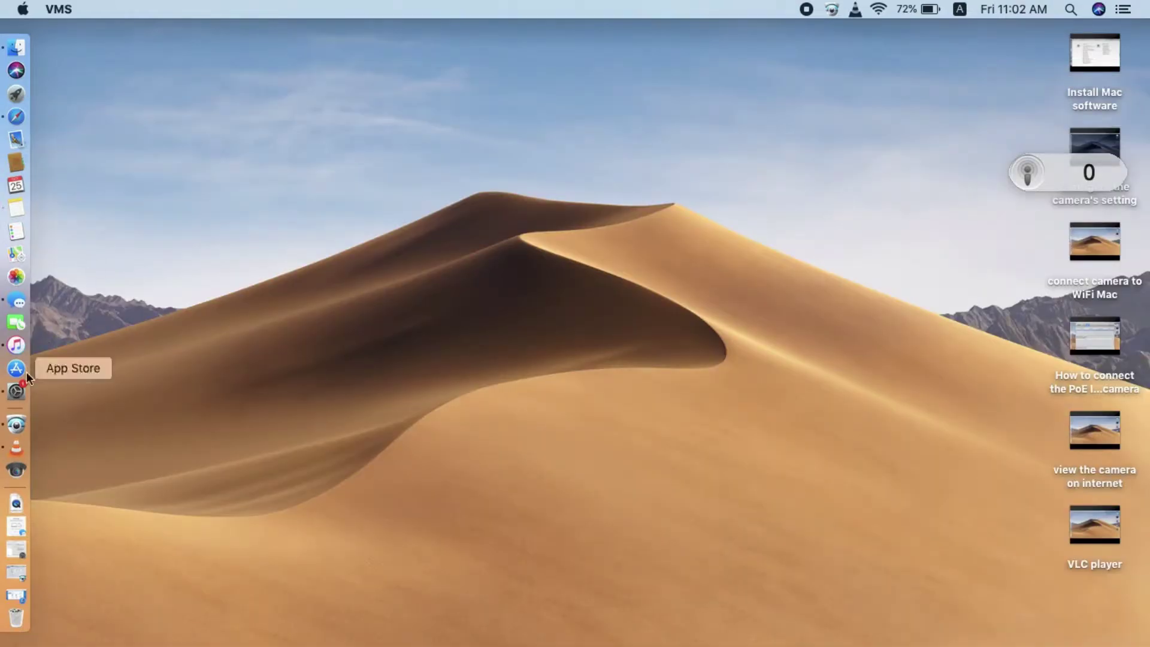
In VMS, open the Monitor view and start the 192.168.1.23 camera's live stream.
click(13, 432)
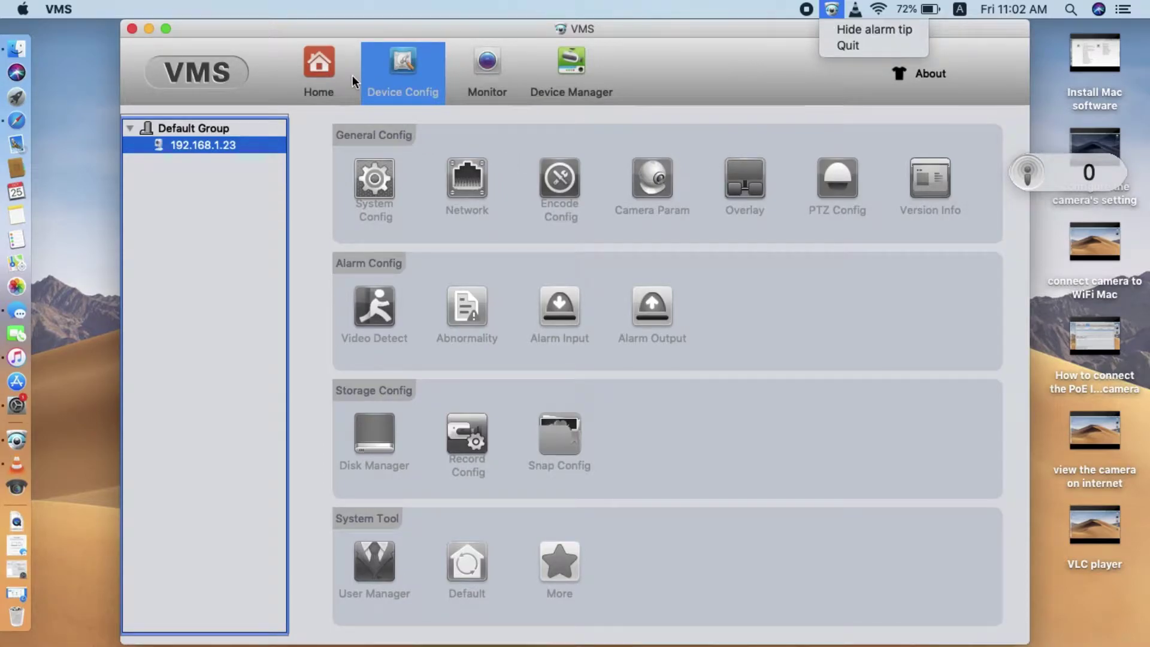
click(556, 70)
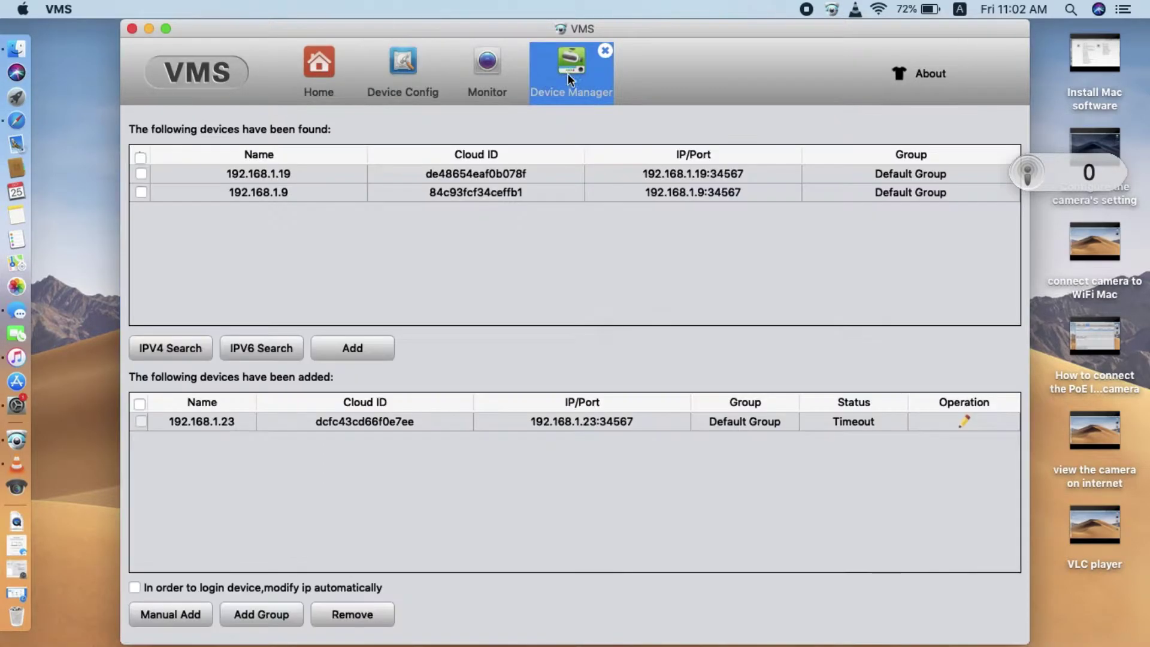
click(327, 71)
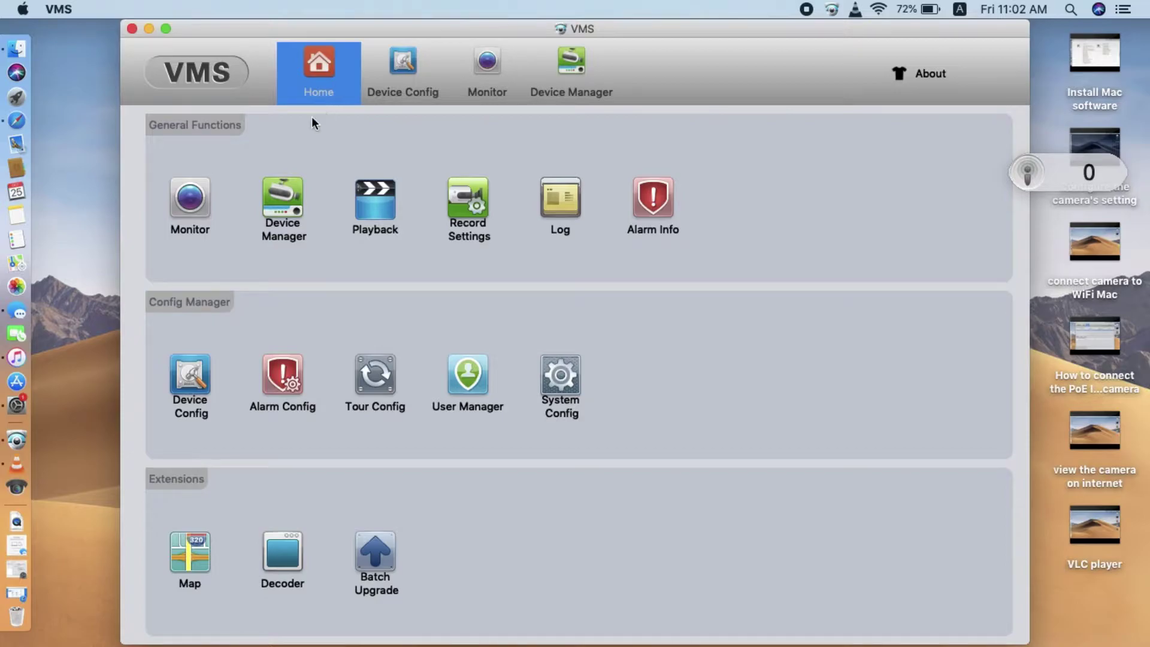
click(190, 198)
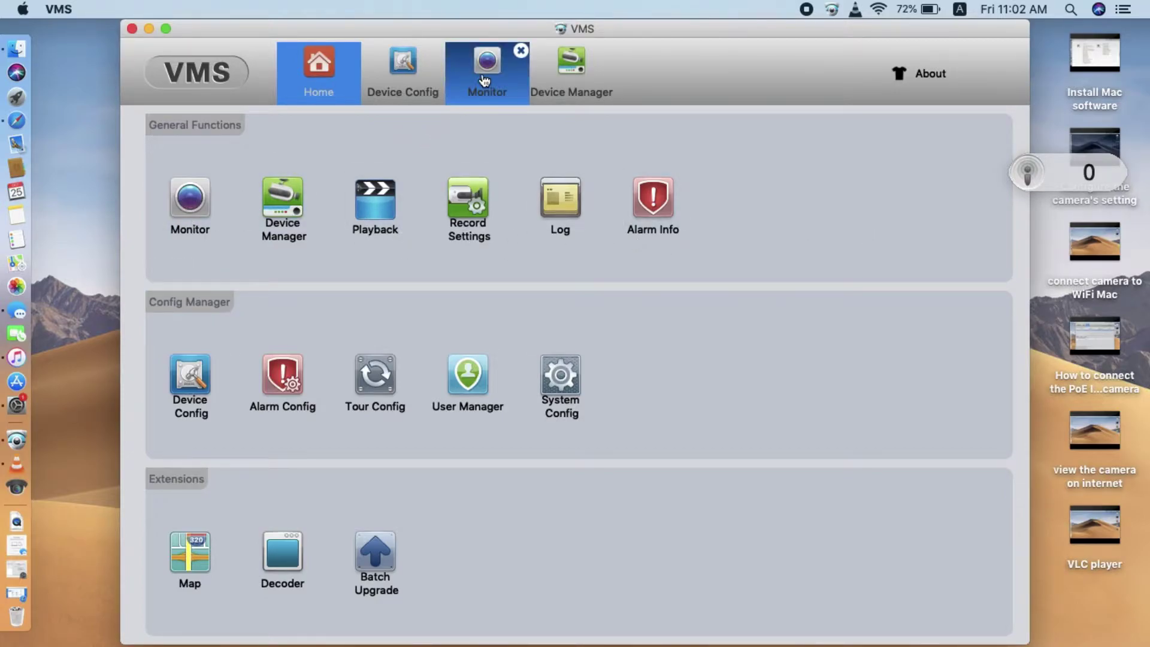
double_click(918, 171)
Open the camera's Config pages at Encode Config, showing H.264 1080P main stream.
right_click(913, 170)
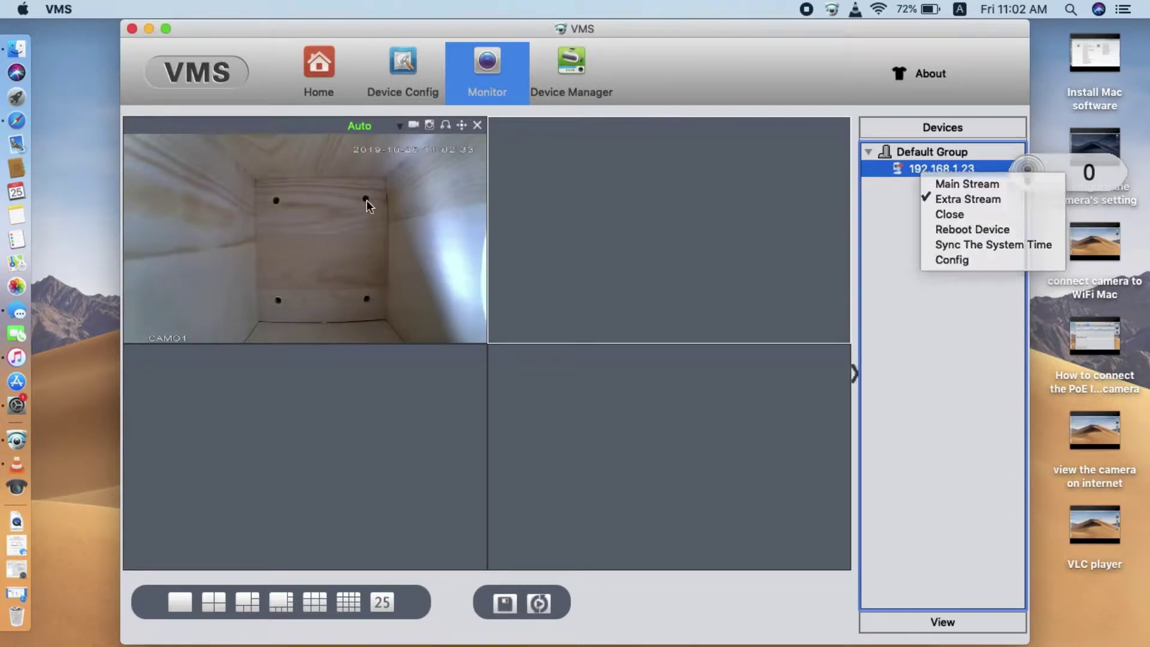
click(366, 200)
right_click(924, 177)
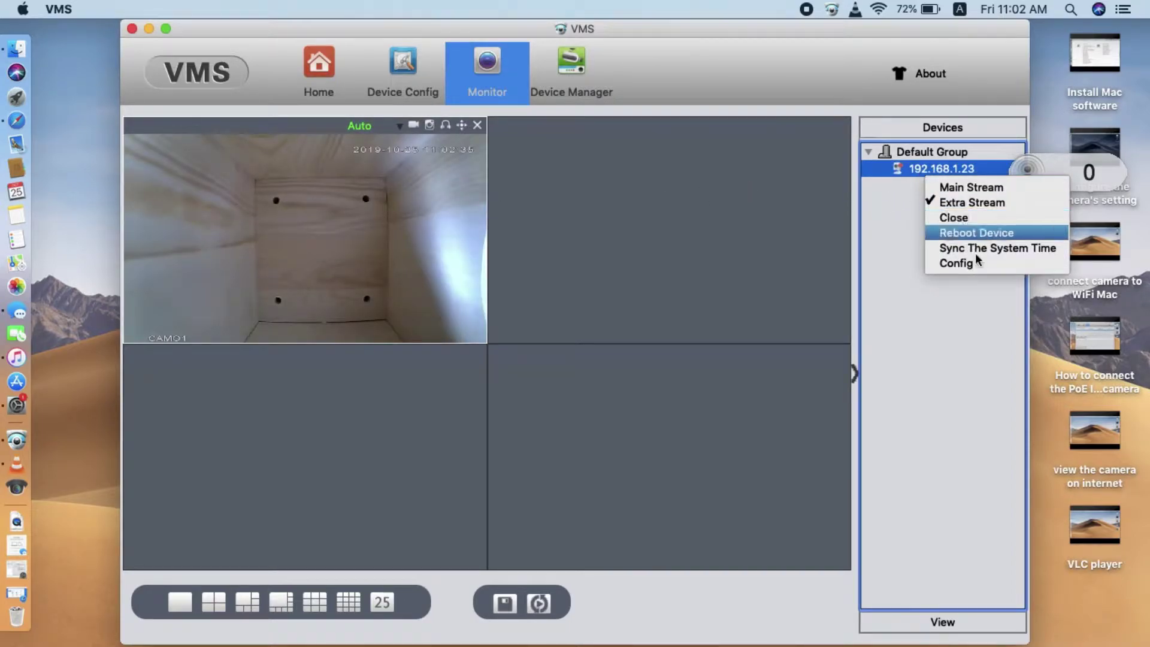
click(979, 260)
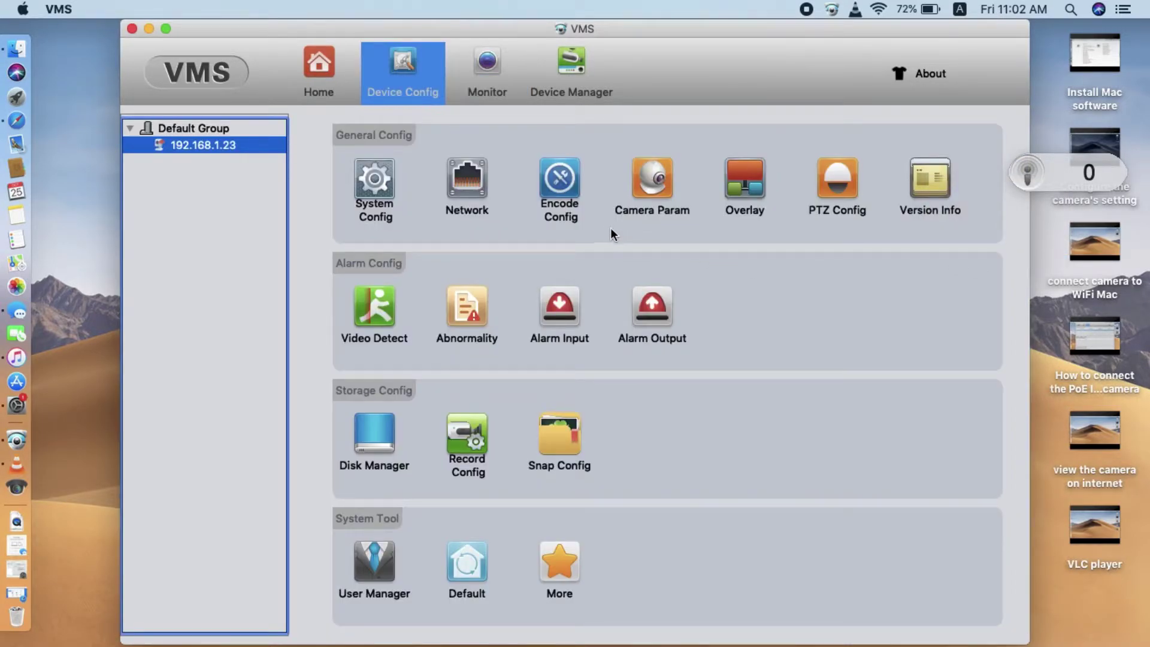
click(576, 204)
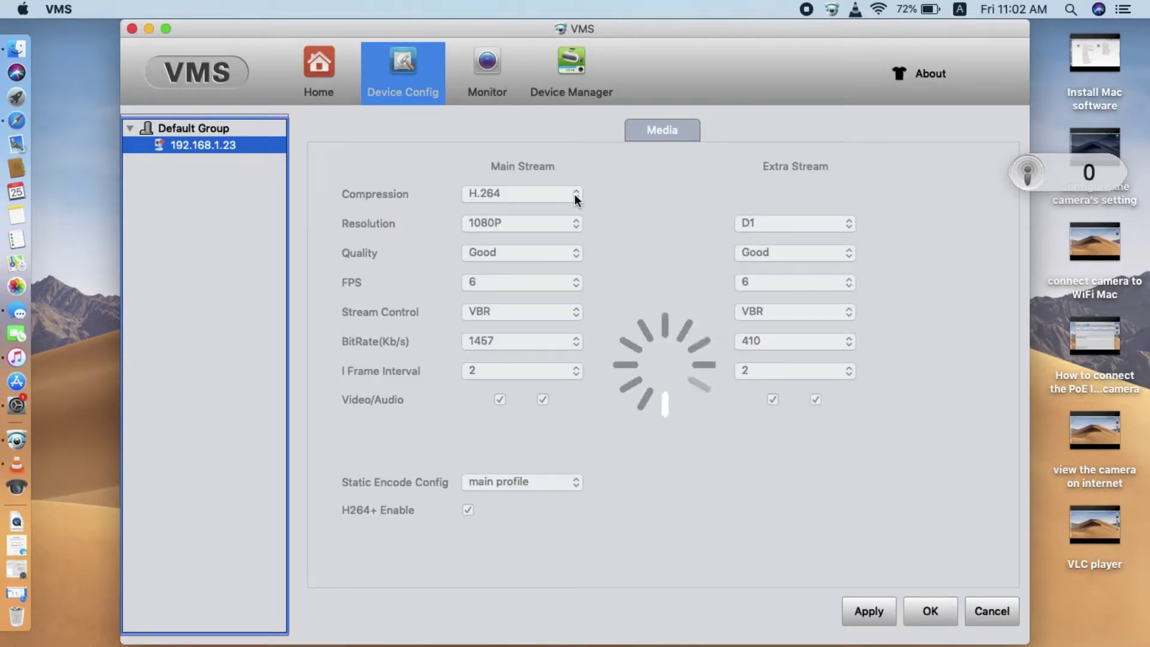
Review the Main Stream compression choices and glance at the Surveillance Station live feed.
click(575, 200)
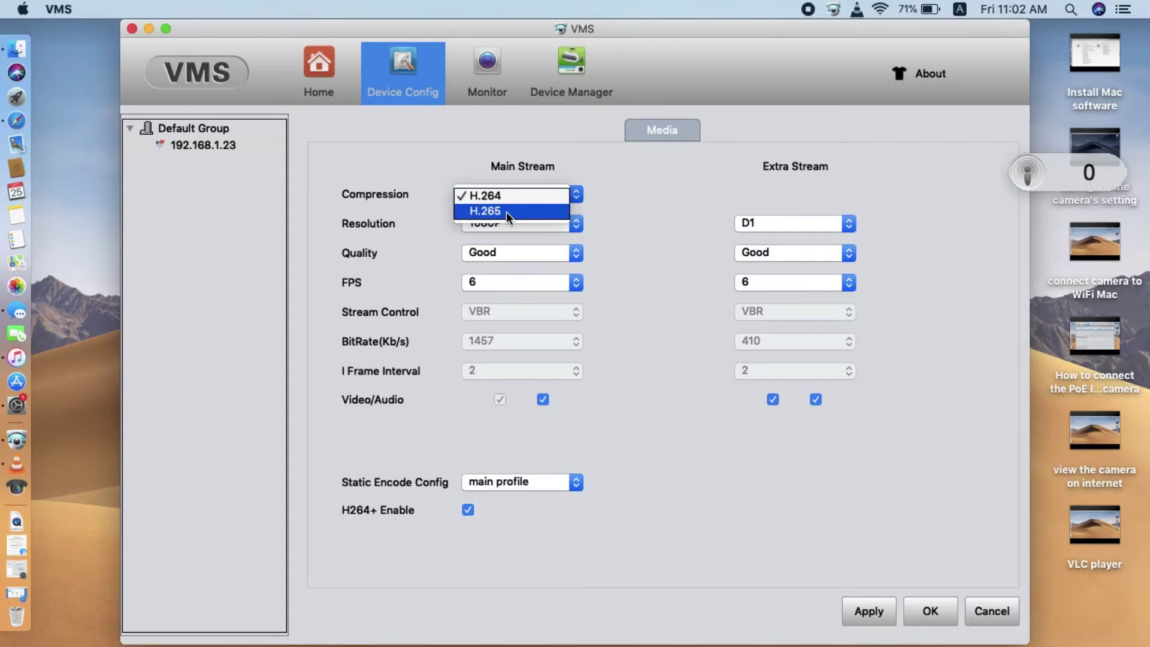
click(16, 123)
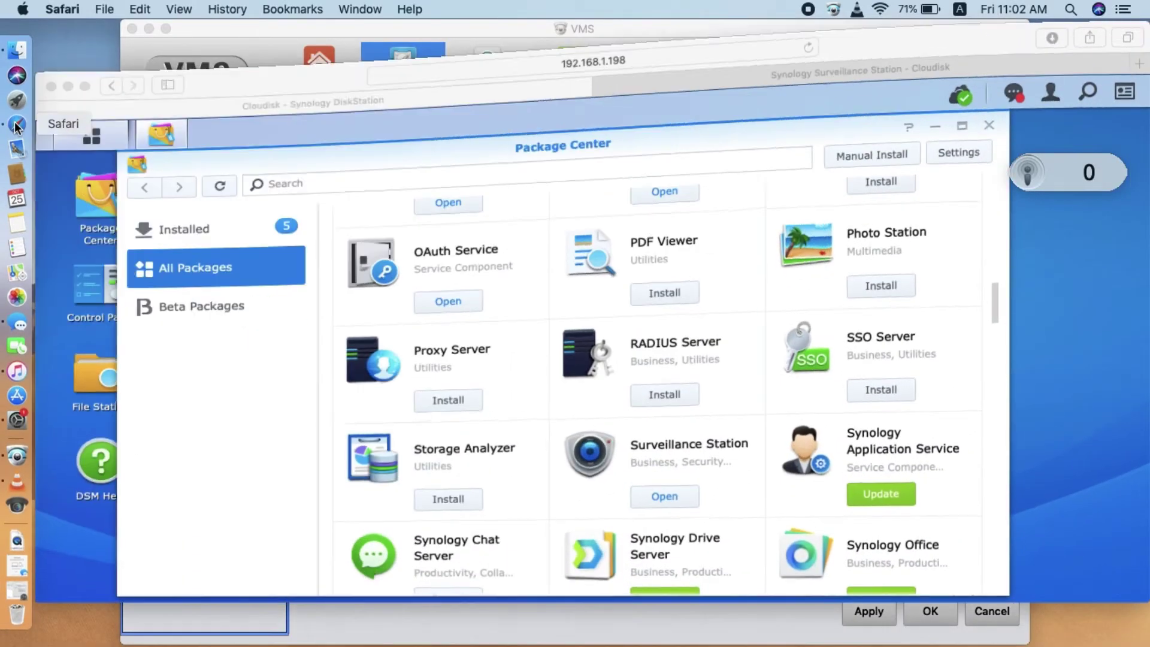
click(741, 65)
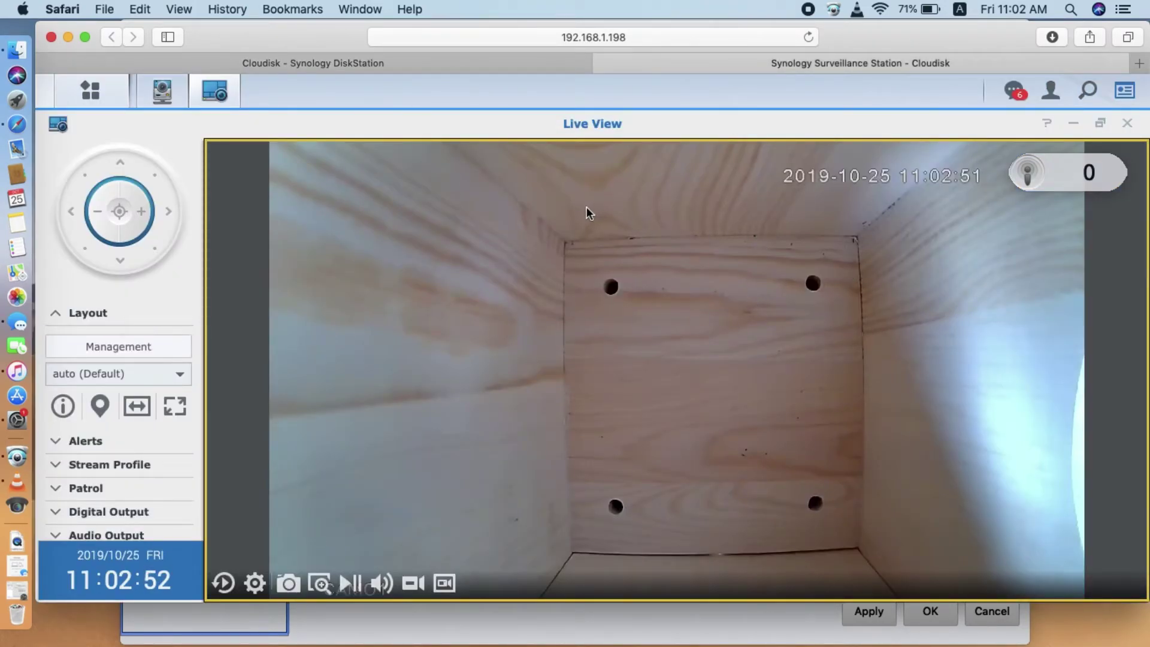
click(70, 38)
Keep H.264 as the Main Stream compression and return to Safari's Live View.
click(521, 196)
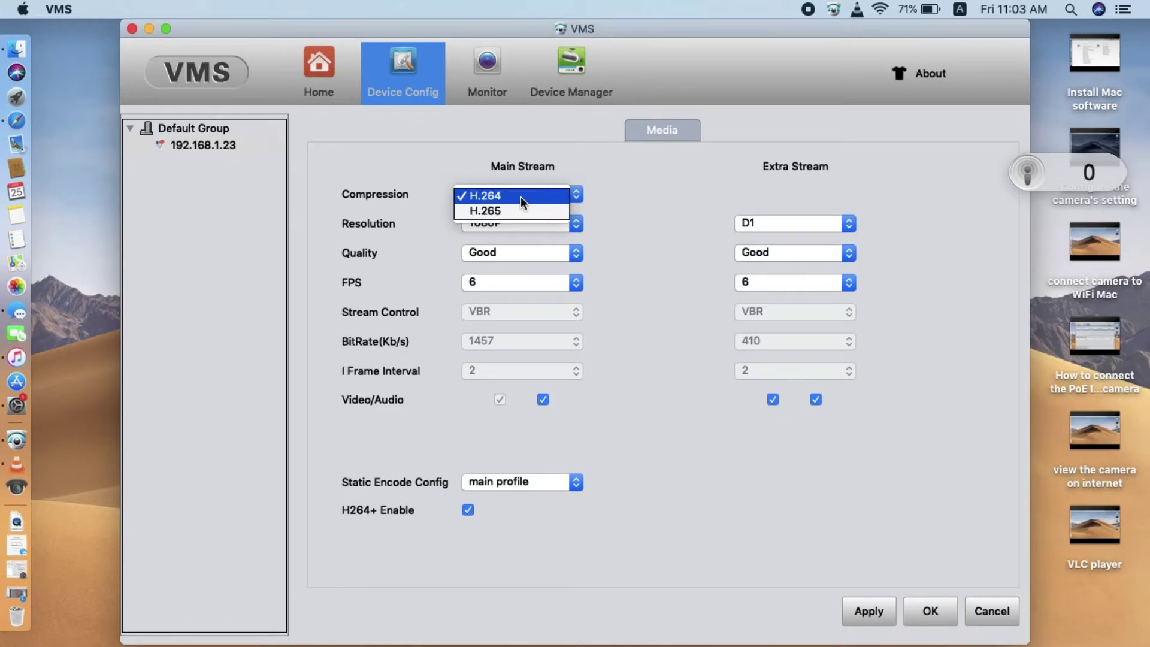
click(657, 196)
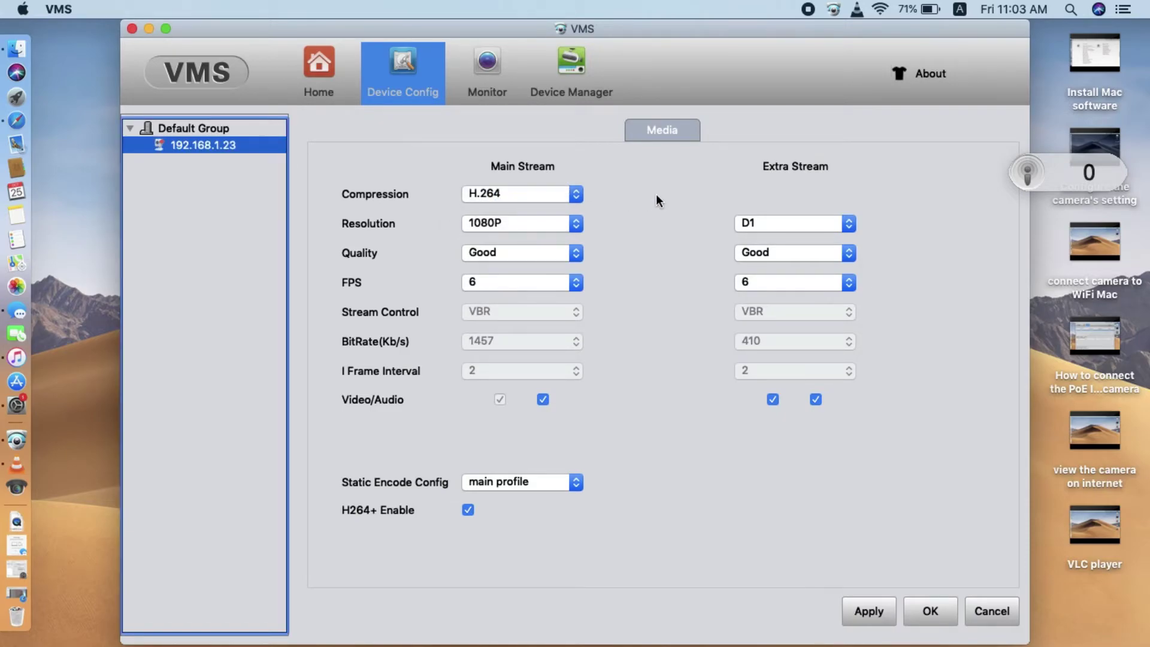
click(20, 124)
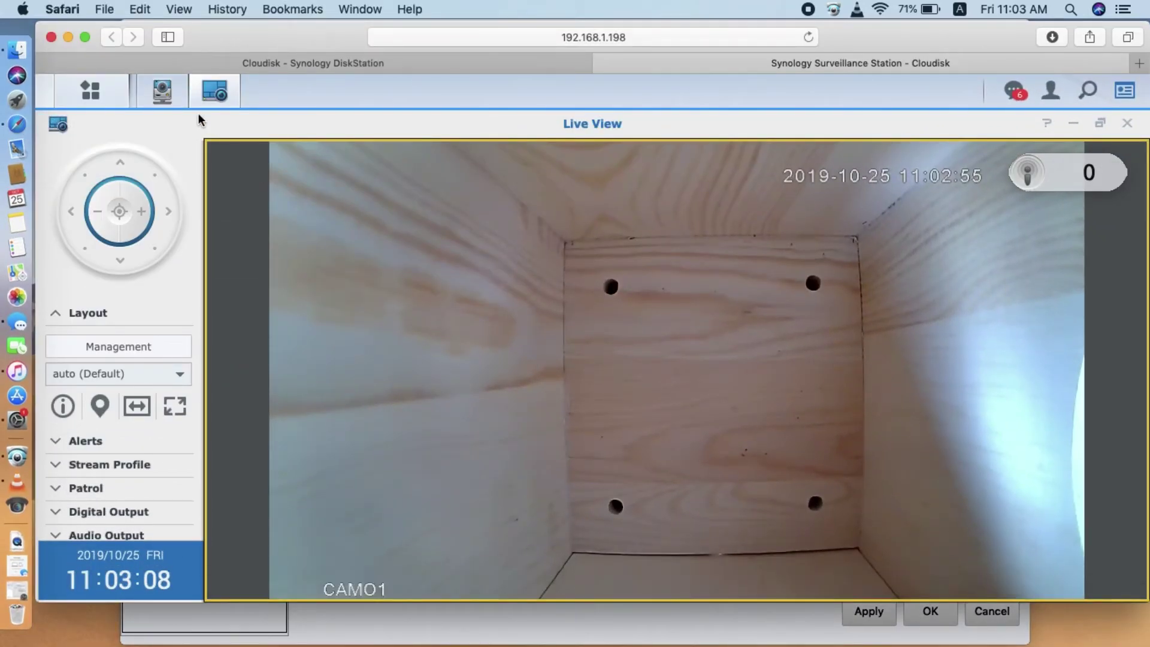